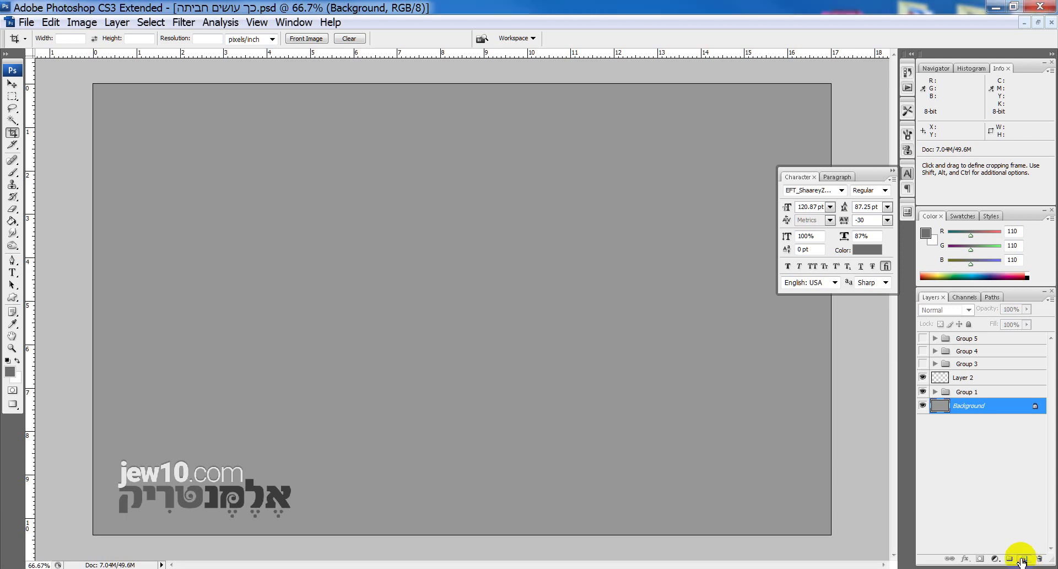
- Add a new layer above the background and make a wide elliptical selection about 11.5 × 4.6 ruler units around the canvas centre
click(1023, 559)
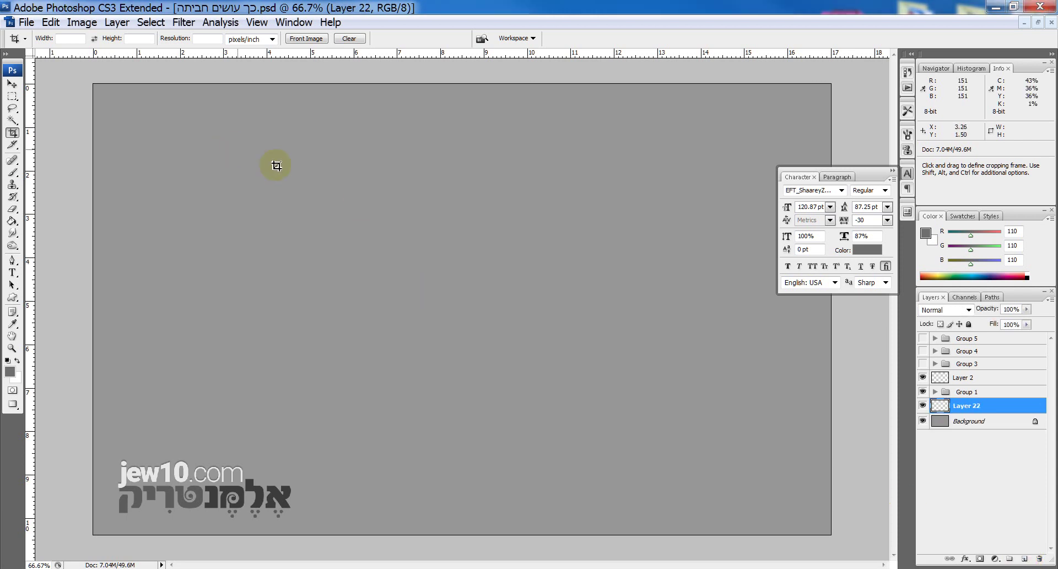
key(m)
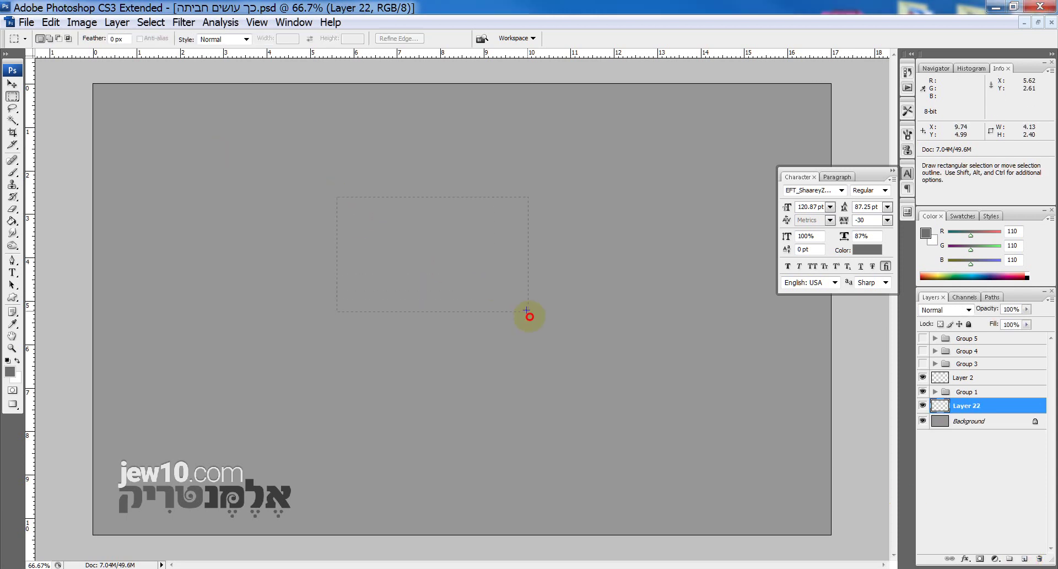
click(12, 96)
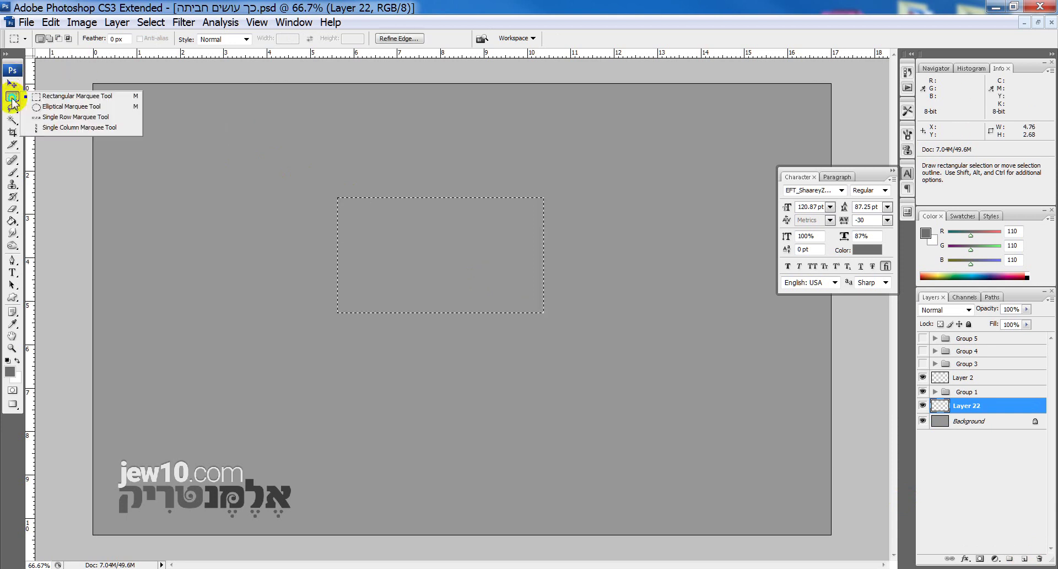
click(55, 108)
drag(545, 268, 560, 271)
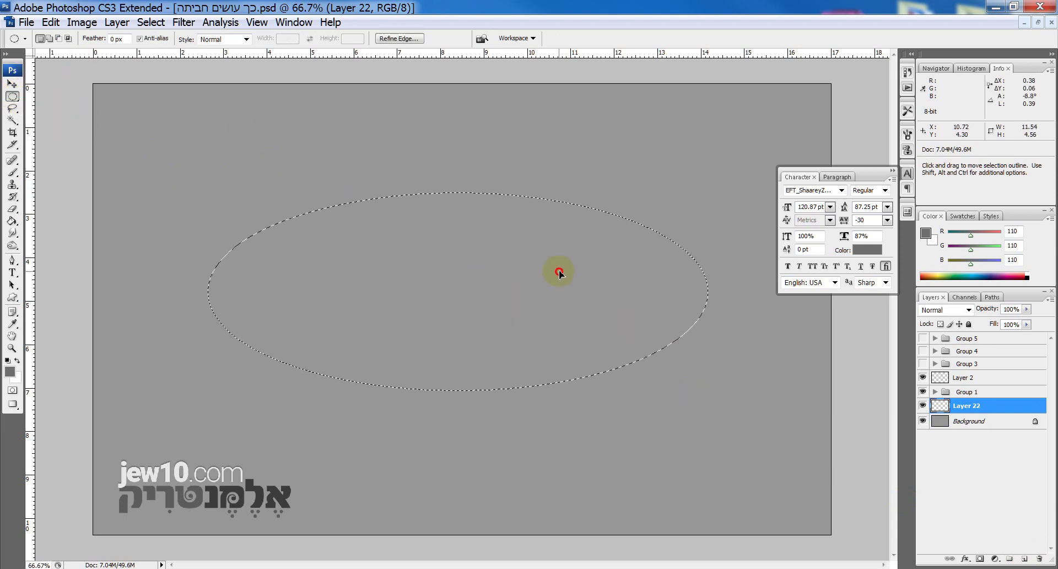
- Add another new layer and fill the elliptical selection with white
click(1027, 559)
key(g)
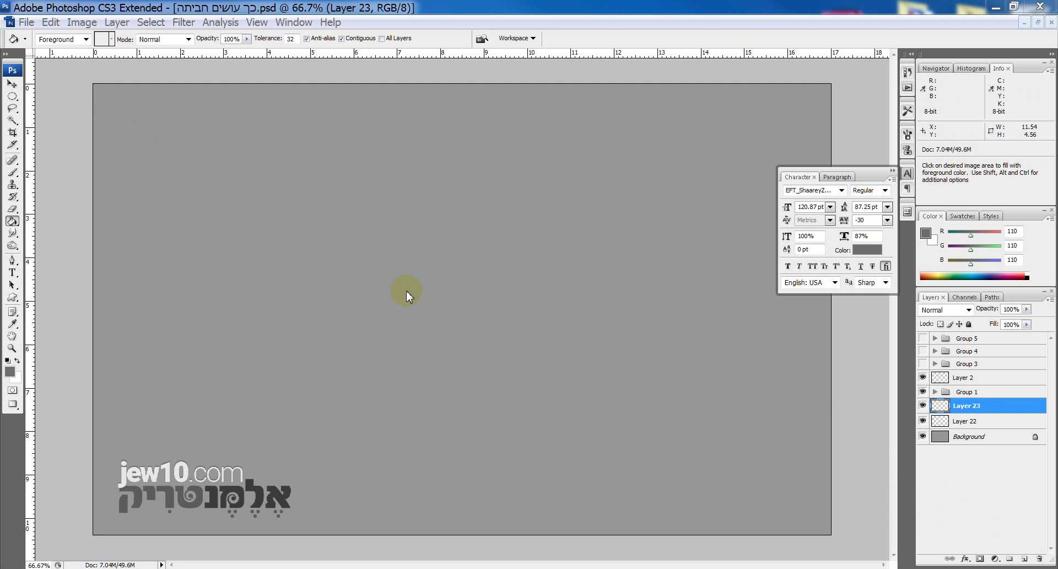
key(ctrl+alt+z)
key(ctrl+alt+z)
key(ctrl+shift+z)
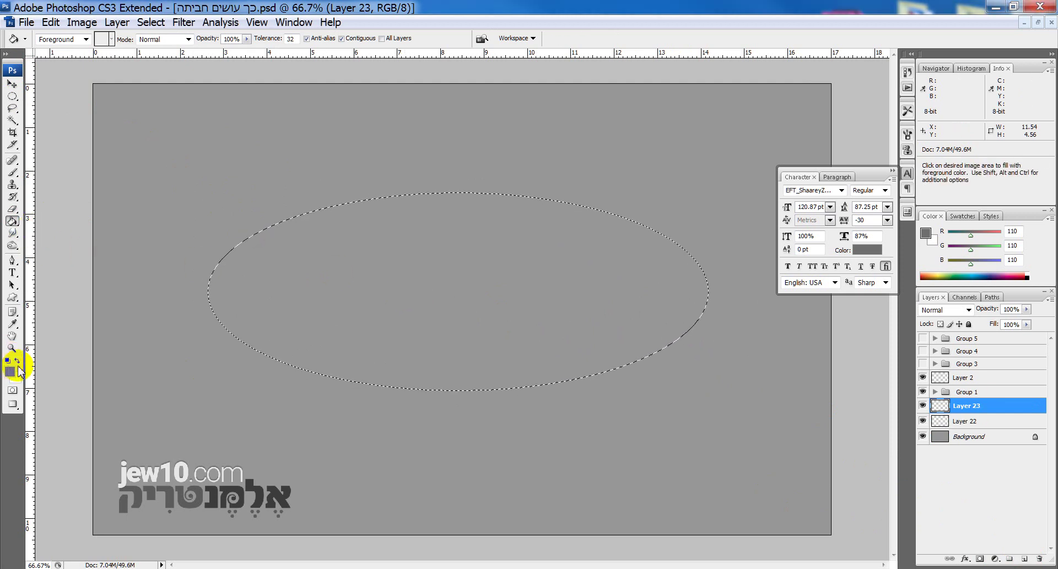
click(15, 361)
click(394, 313)
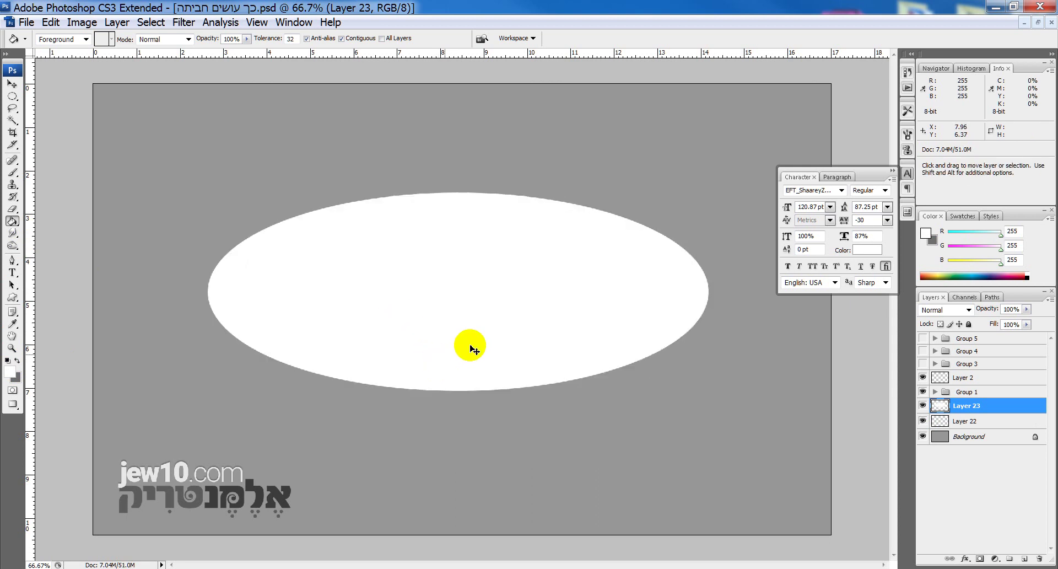
- Darken the white ellipse with a Hue/Saturation Lightness of -19 and move it slightly down and to the right
key(ctrl+u)
drag(869, 300, 858, 302)
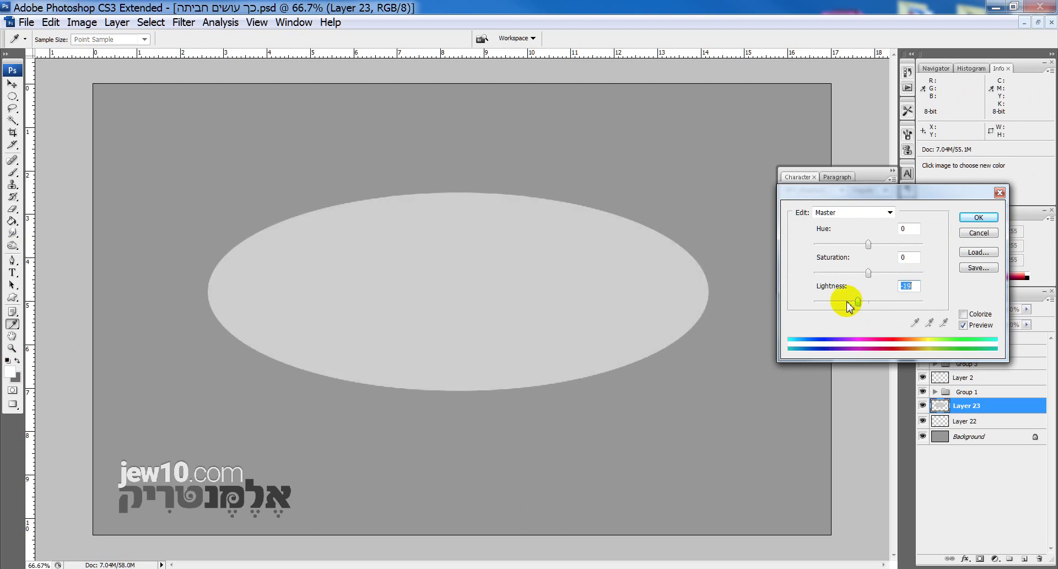
key(Return)
key(v)
drag(496, 304, 515, 320)
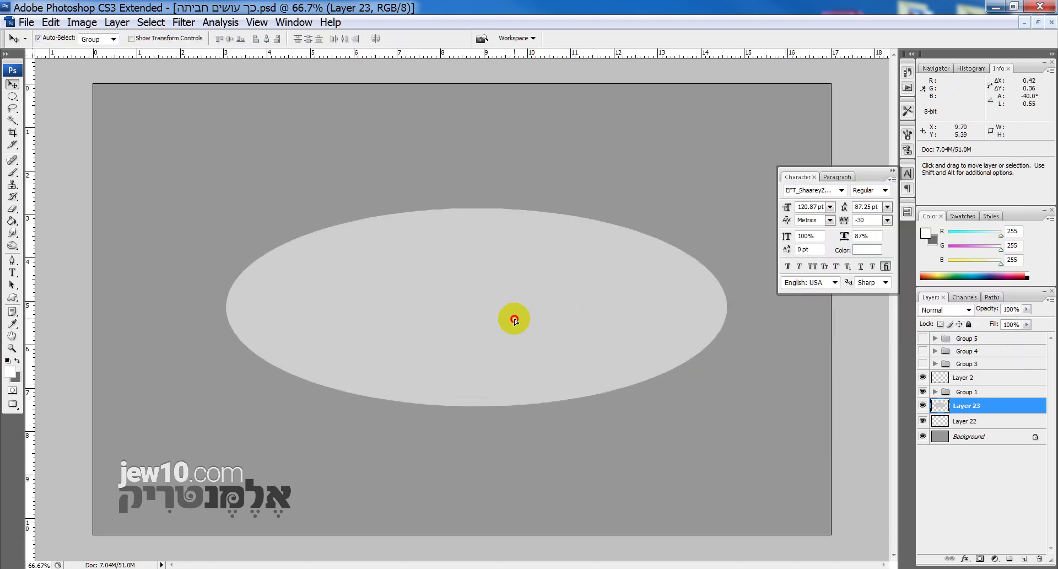
- Warp the light grey ellipse into an irregular blob with an extended lower-right end
key(ctrl+t)
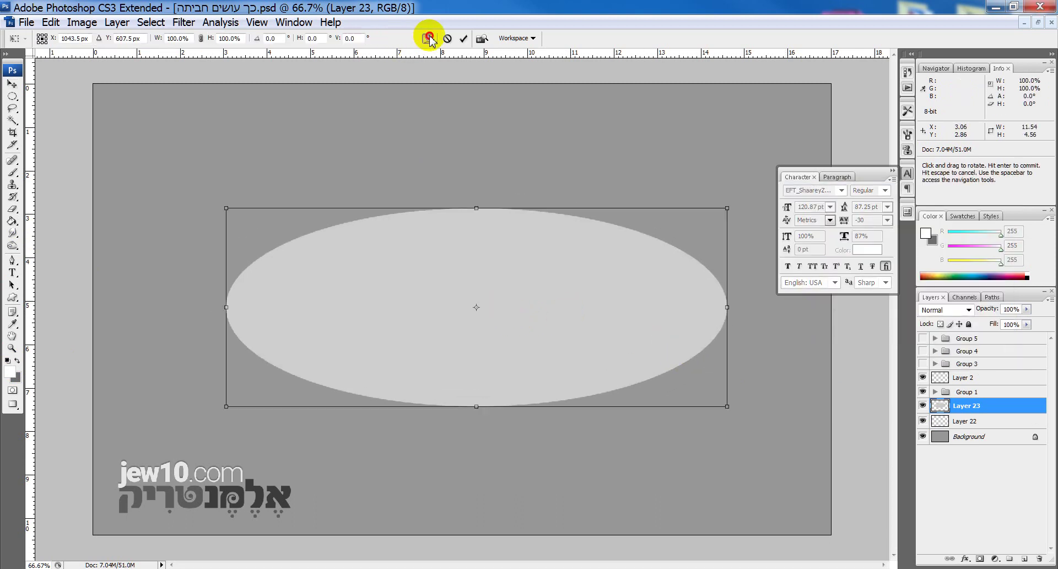
click(429, 38)
drag(667, 258, 754, 362)
drag(312, 315, 371, 349)
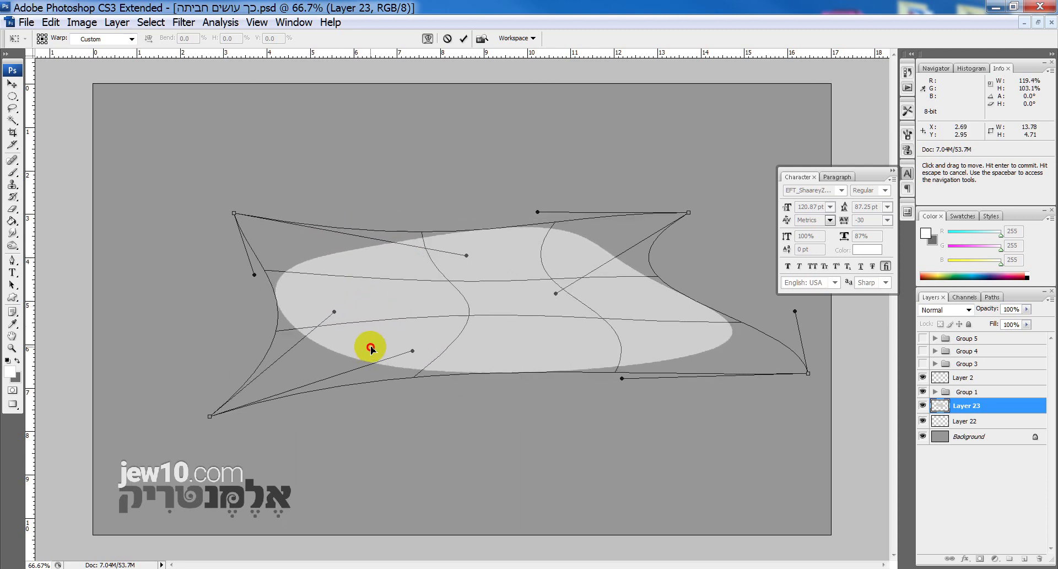
drag(548, 246, 522, 213)
key(Return)
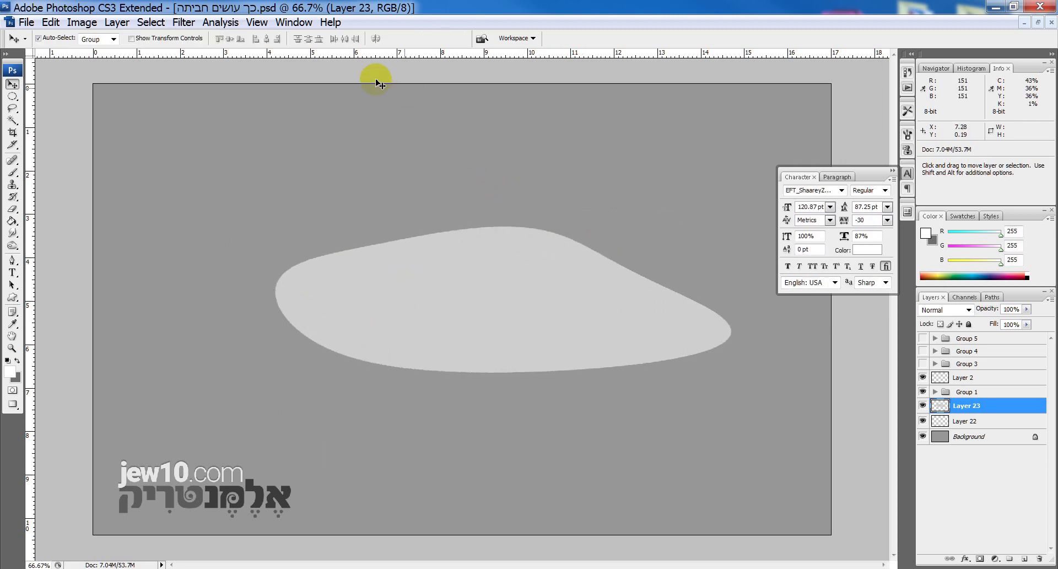
- Liquify the blob's outline with a brush of about 280, pushing its edges into a wavy egg-white shape
click(184, 22)
click(211, 111)
key(bracketright)
key(bracketright)
key(bracketright)
key(bracketright)
key(bracketright)
key(bracketright)
key(bracketright)
key(bracketright)
key(bracketright)
key(bracketright)
key(bracketright)
key(bracketright)
key(bracketright)
key(bracketright)
key(bracketright)
key(bracketright)
key(bracketright)
key(bracketright)
key(bracketright)
key(bracketright)
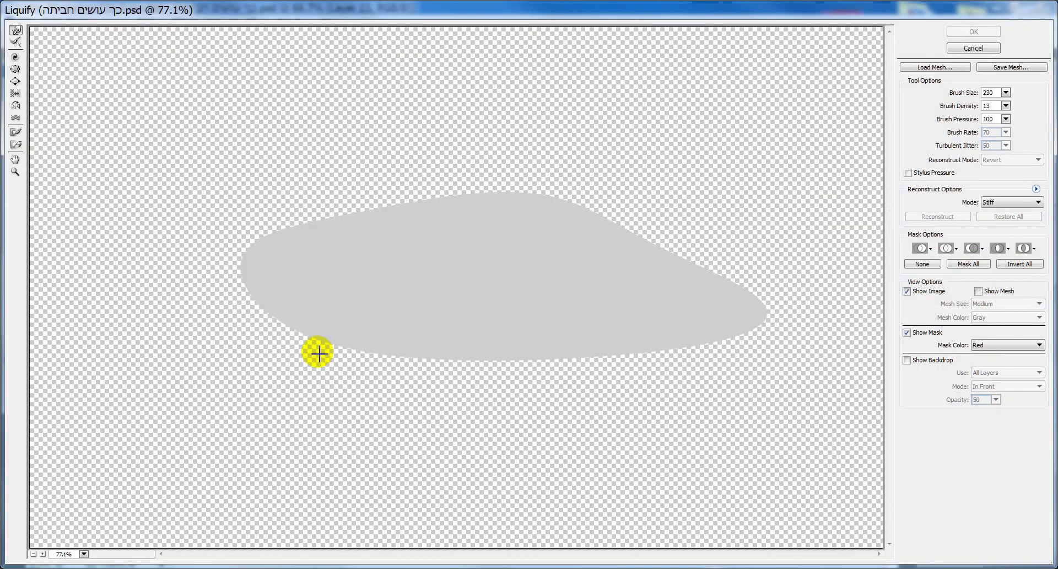
key(bracketright)
key(bracketright)
key(bracketright)
key(bracketright)
key(bracketright)
key(bracketright)
key(bracketright)
key(bracketright)
key(bracketright)
key(bracketright)
key(bracketright)
mouse_move(298, 349)
mouse_down()
mouse_move(368, 317)
mouse_move(513, 344)
mouse_up()
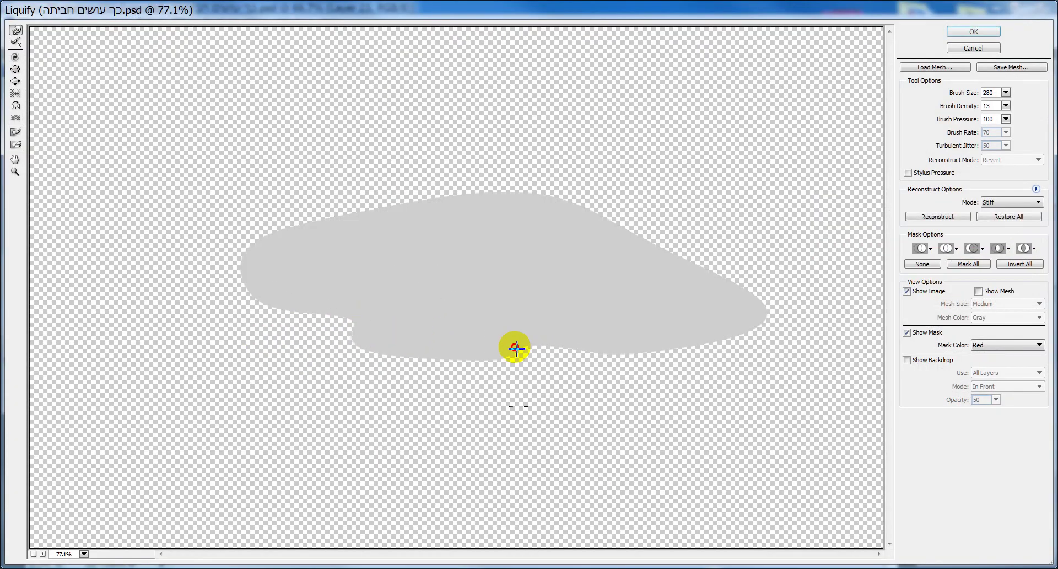
mouse_move(427, 353)
mouse_down()
mouse_move(360, 231)
mouse_move(301, 186)
mouse_move(403, 200)
mouse_move(571, 190)
mouse_up()
mouse_move(576, 193)
mouse_down()
mouse_move(472, 185)
mouse_move(380, 203)
mouse_move(512, 216)
mouse_move(614, 250)
mouse_move(742, 268)
mouse_move(657, 257)
mouse_move(721, 339)
mouse_move(777, 310)
mouse_move(667, 288)
mouse_move(747, 311)
mouse_move(735, 334)
mouse_move(726, 316)
mouse_move(606, 346)
mouse_move(587, 329)
mouse_move(638, 366)
mouse_move(710, 338)
mouse_move(635, 313)
mouse_move(386, 284)
mouse_move(202, 313)
mouse_move(237, 269)
mouse_move(320, 271)
mouse_move(167, 286)
mouse_move(293, 258)
mouse_move(228, 242)
mouse_move(228, 281)
mouse_move(282, 254)
mouse_move(187, 237)
mouse_move(226, 216)
mouse_move(310, 239)
mouse_move(381, 231)
mouse_up()
key(Return)
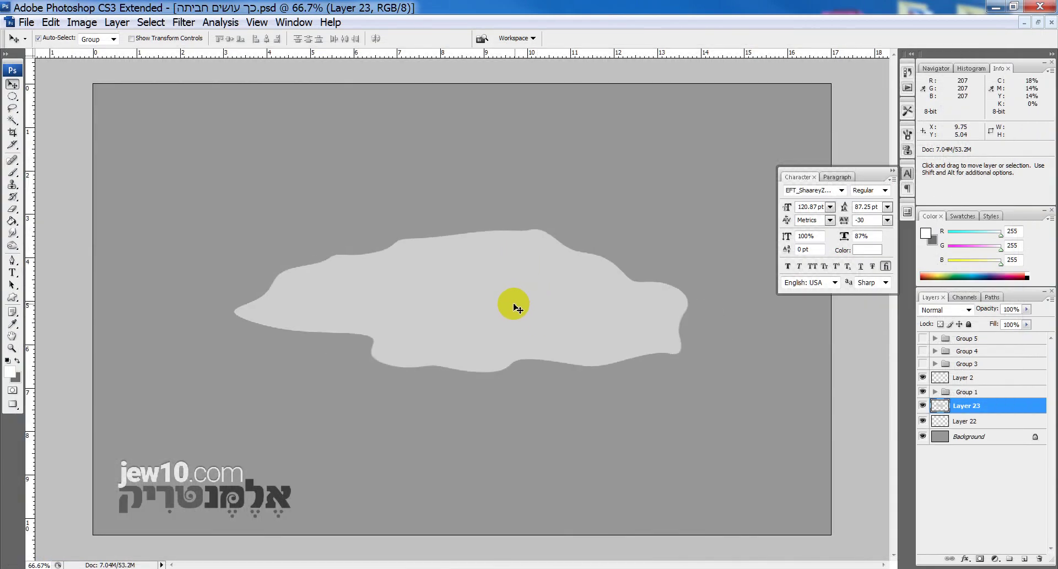
- Warp the egg white again, rounding and widening its pointed left end and pulling its lower-left edge outward
drag(513, 308, 509, 316)
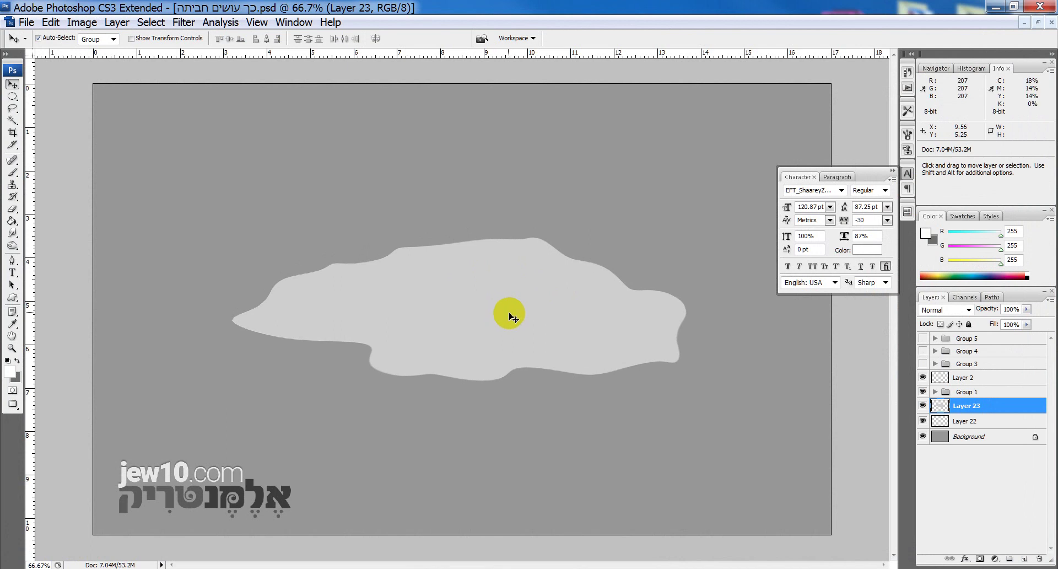
key(ctrl+t)
click(428, 38)
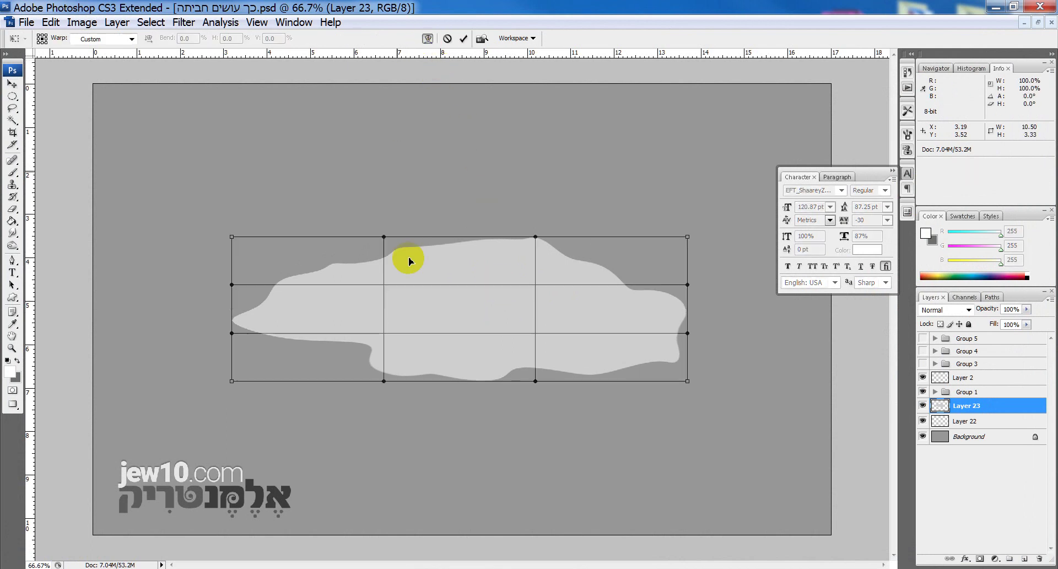
drag(359, 269, 347, 252)
drag(371, 359, 265, 378)
drag(246, 315, 215, 294)
drag(542, 263, 567, 259)
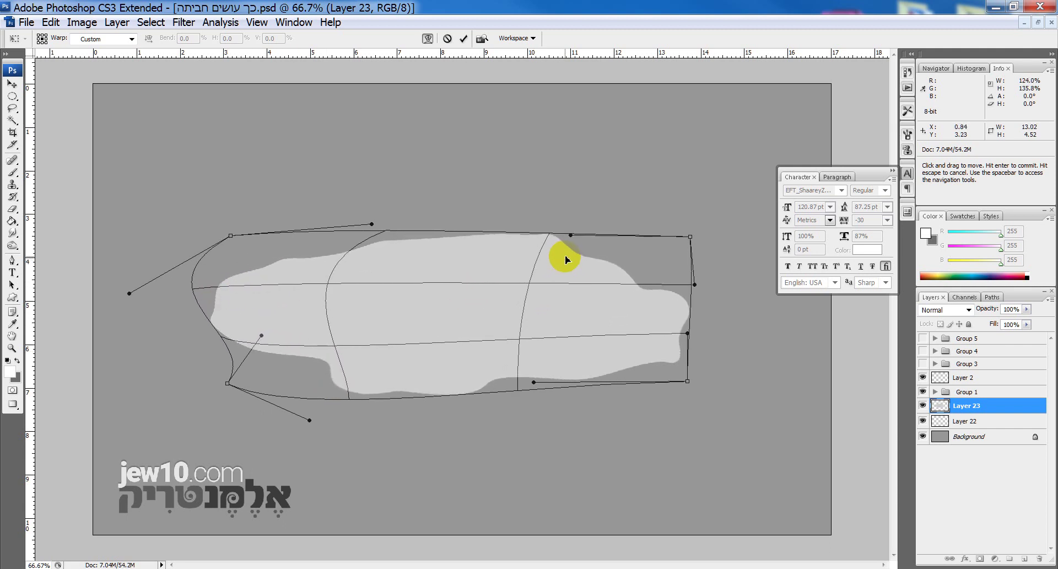
key(Return)
- Reposition the egg white near the centre of the canvas
drag(501, 279, 535, 291)
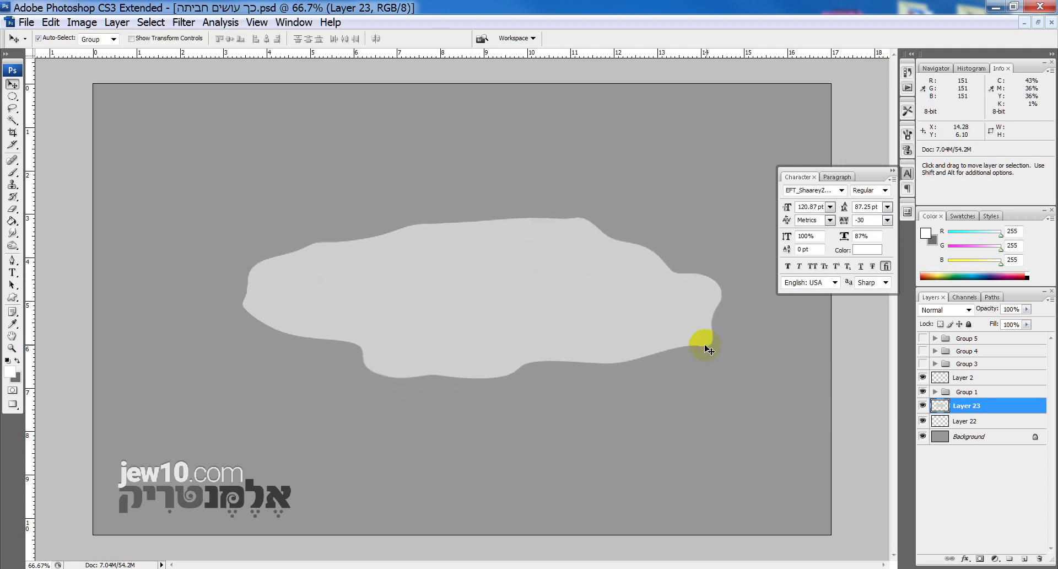
drag(695, 338, 689, 334)
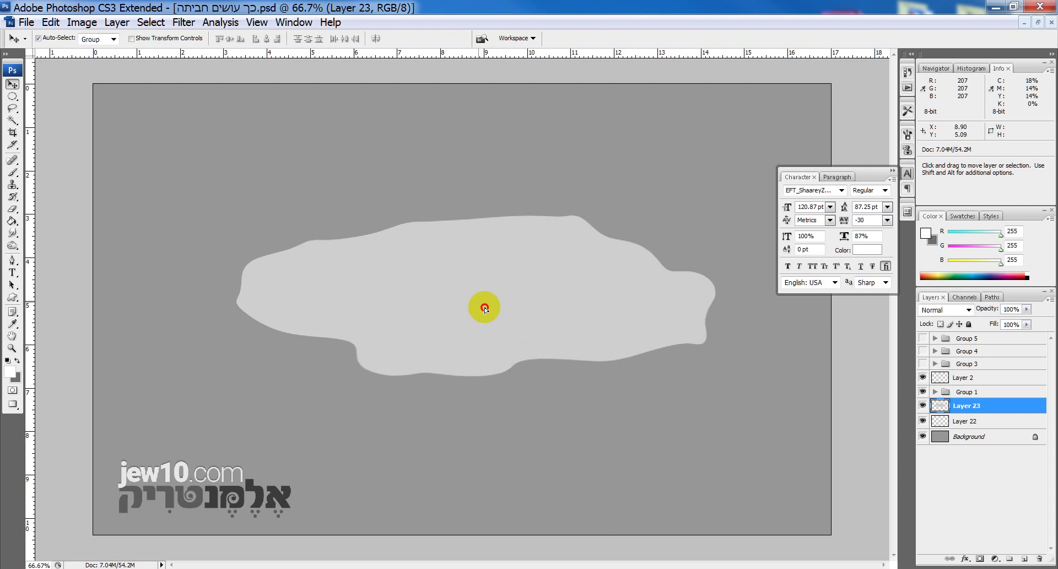
drag(485, 309, 478, 314)
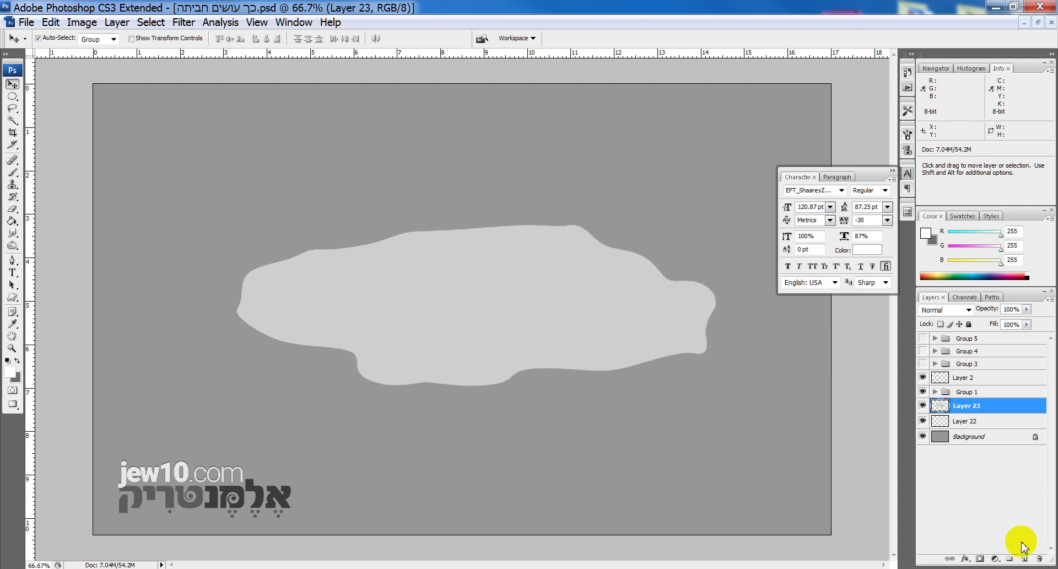
- Reduce the Brush tool size to 400 and shift the egg white slightly to the left
key(b)
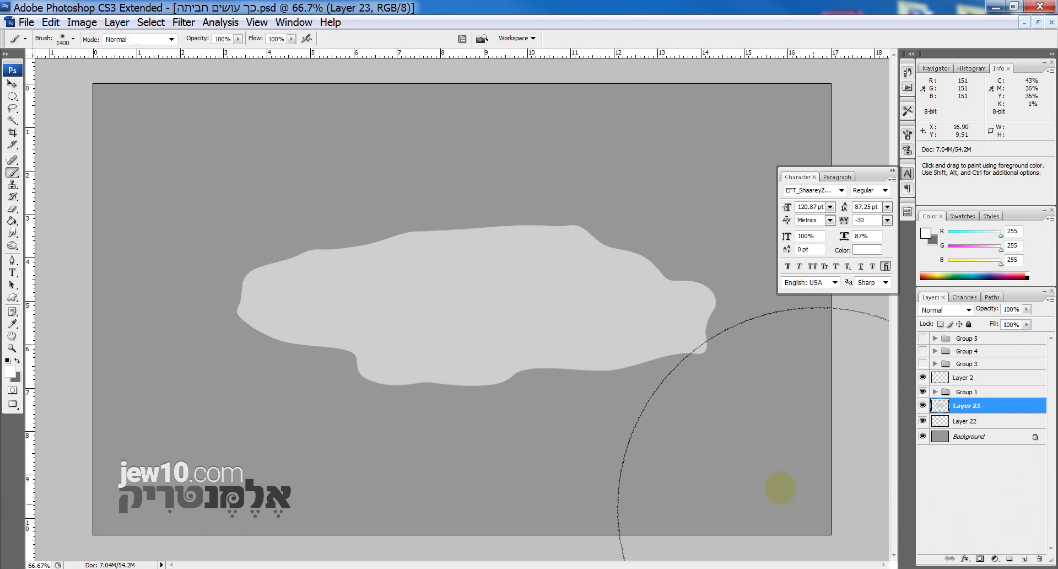
key(bracketleft)
key(bracketleft)
key(bracketleft)
key(bracketleft)
key(bracketleft)
key(bracketleft)
key(bracketleft)
key(bracketleft)
key(bracketleft)
key(bracketleft)
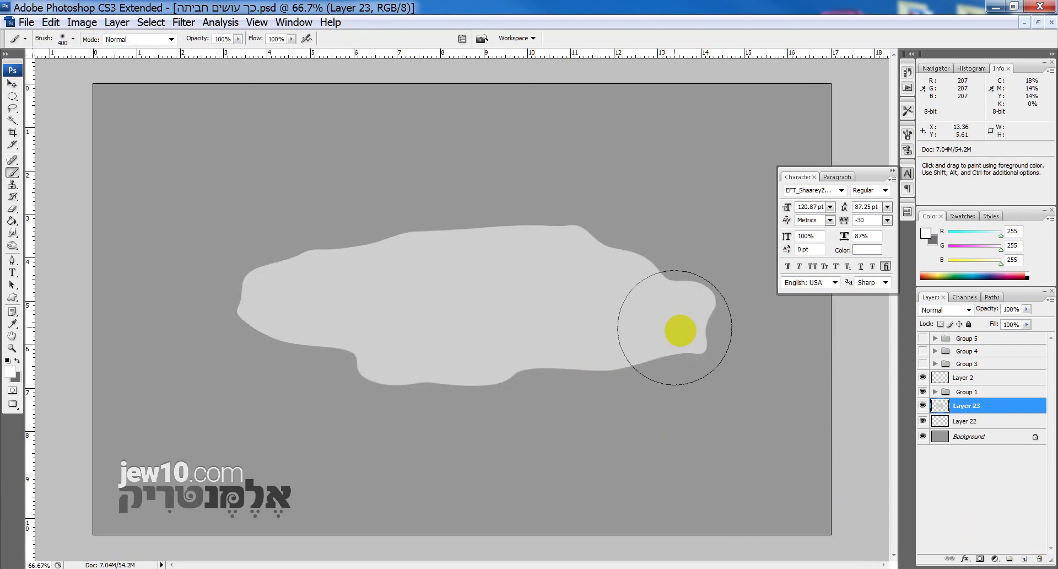
key(ctrl)
drag(563, 303, 552, 303)
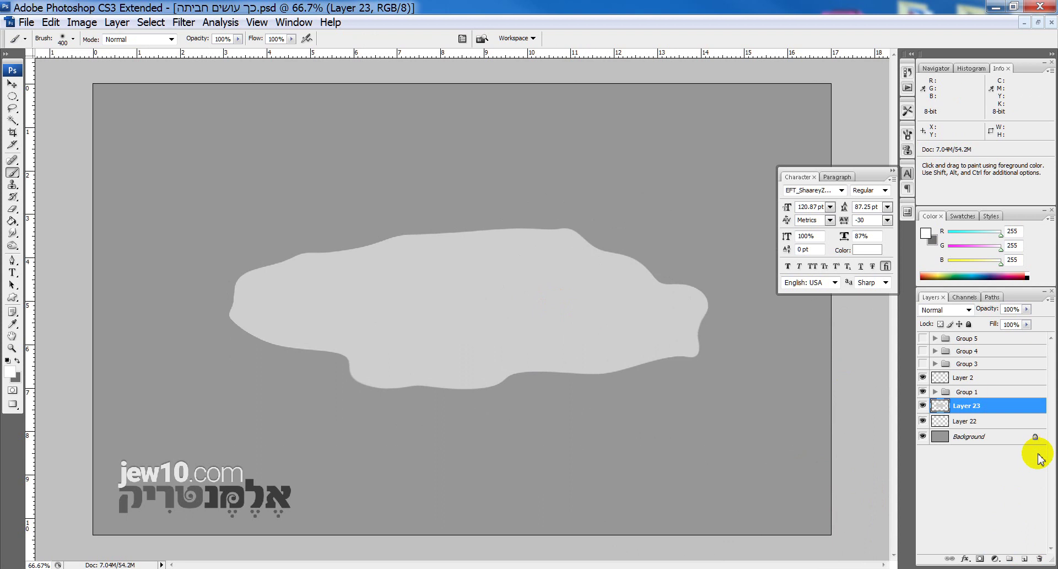
- Make a rounded elliptical selection about 4.4 × 3.7 ruler units over the middle of the egg white for the yolk
click(10, 98)
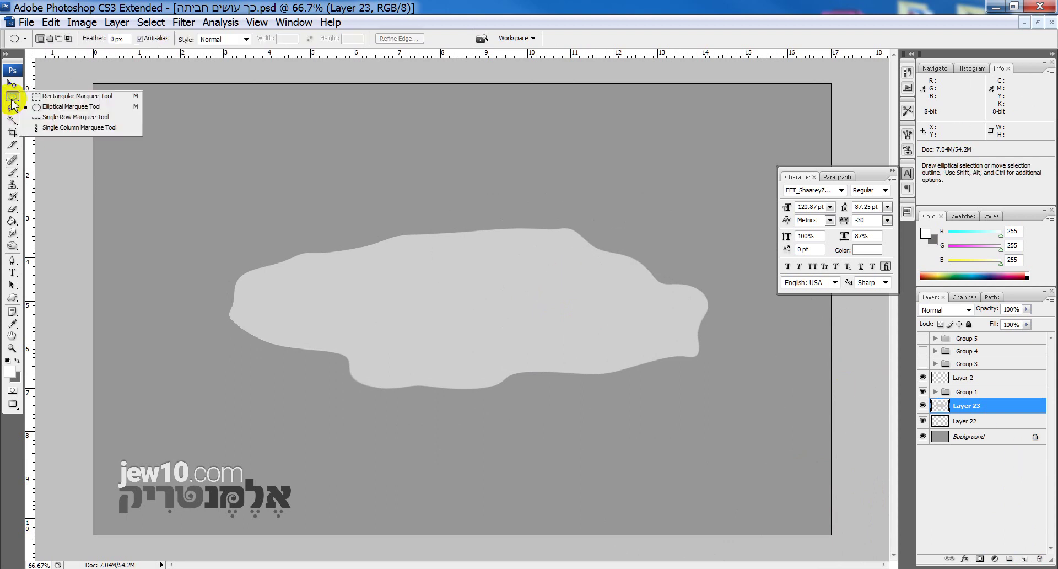
click(39, 108)
drag(392, 260, 539, 349)
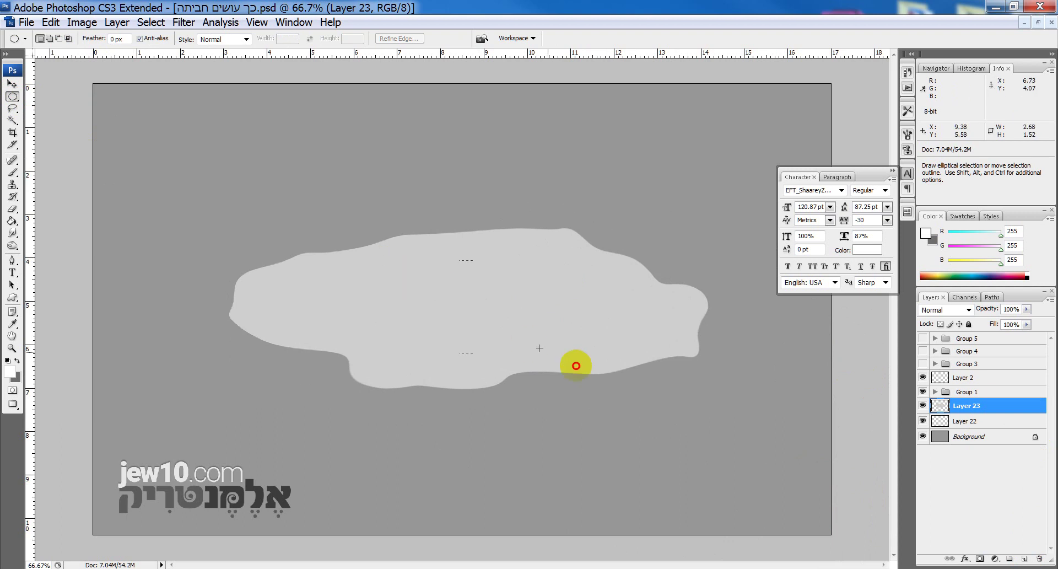
drag(576, 419, 591, 370)
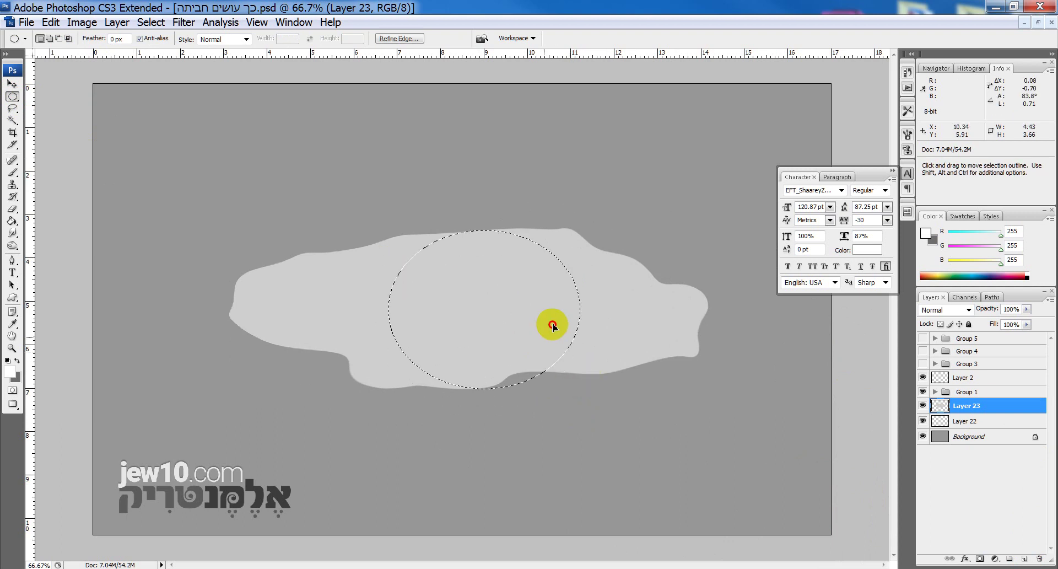
- Fill the yolk selection with yellow (RGB 255, 228, 0) on a new layer and deselect it
click(1025, 560)
click(13, 371)
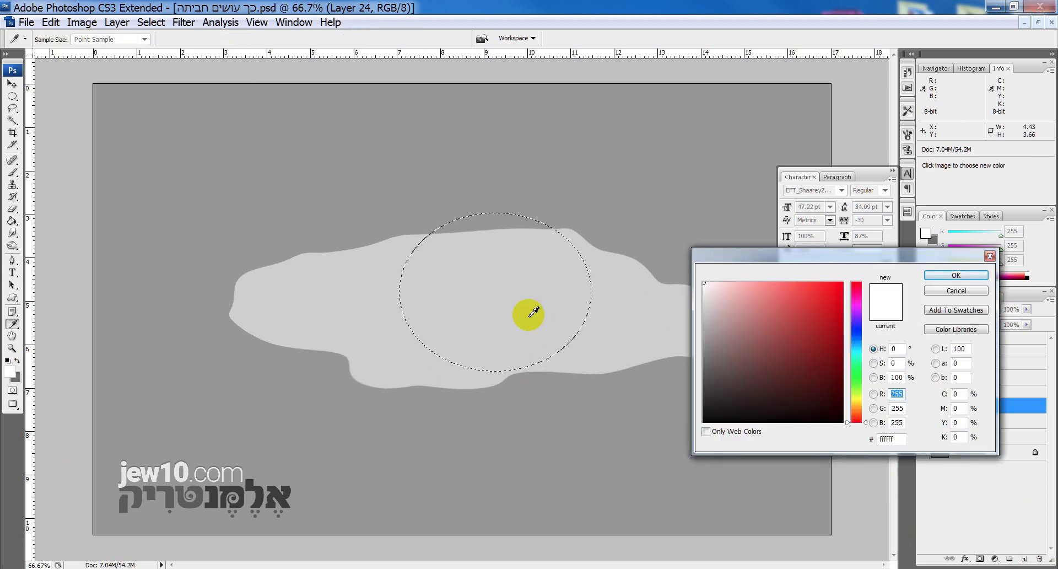
click(857, 401)
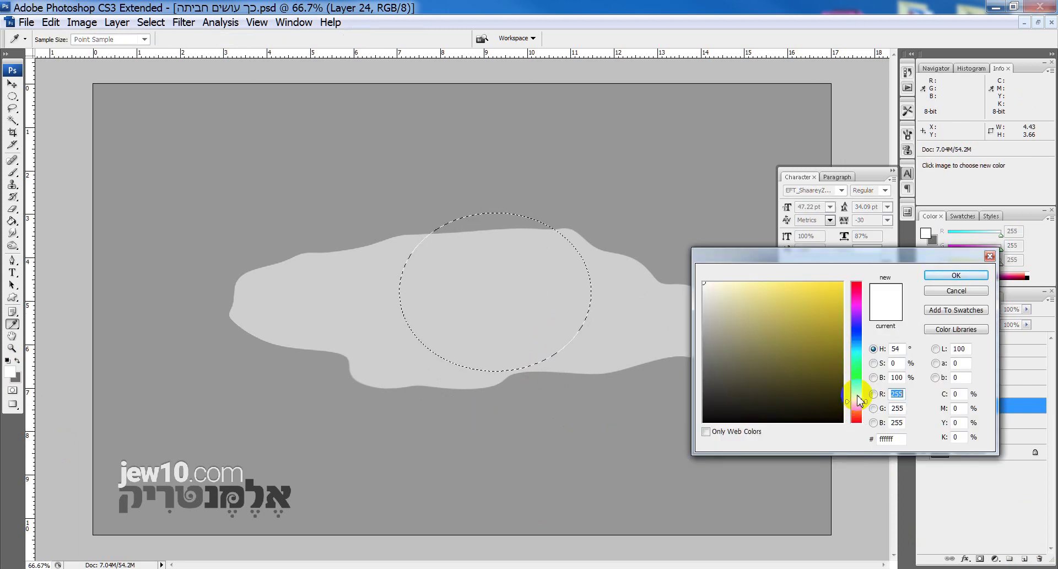
click(825, 304)
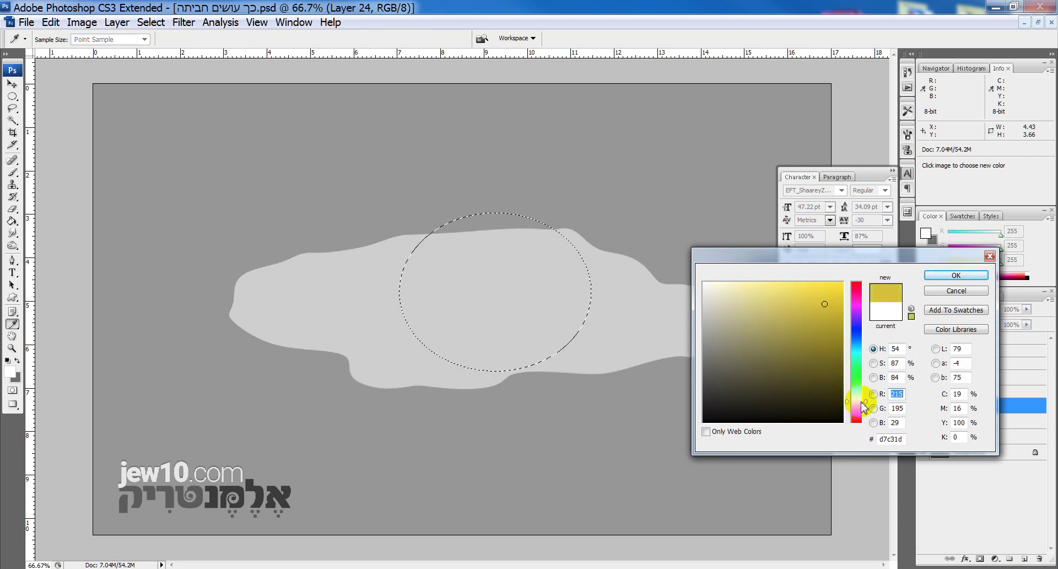
drag(816, 288, 843, 240)
key(Return)
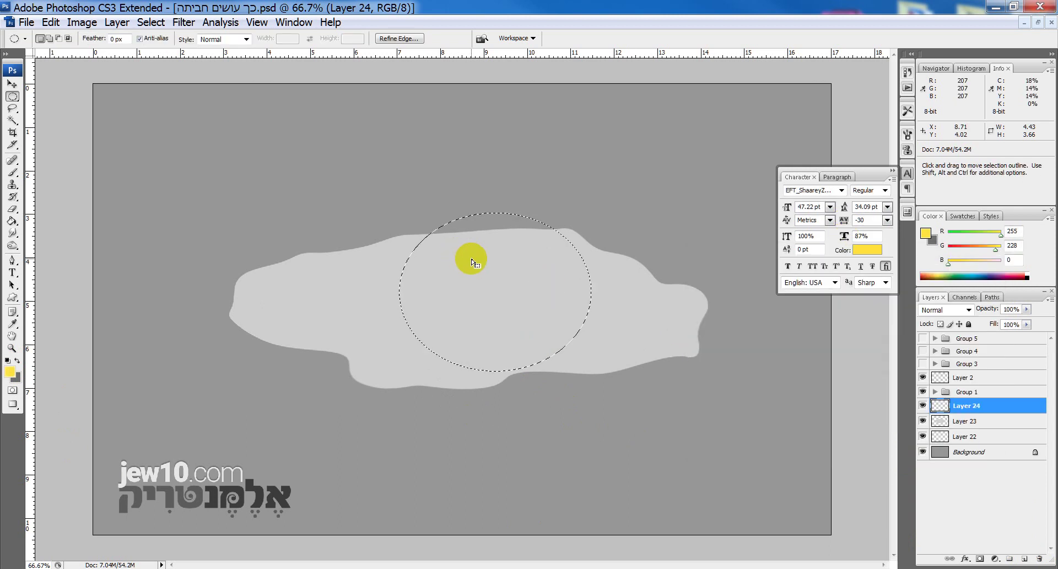
click(463, 263)
key(ctrl+d)
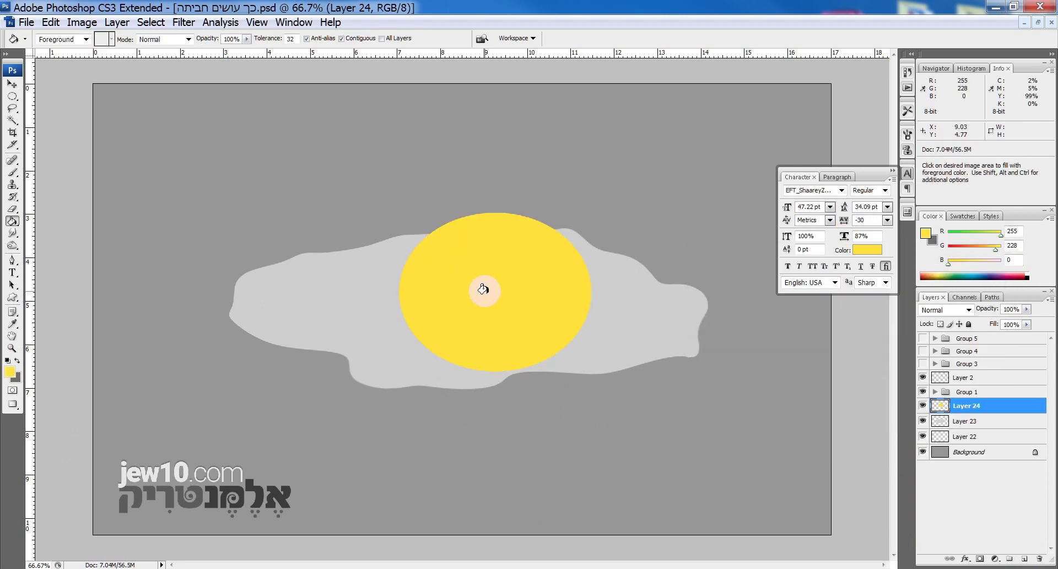
- Move the yellow yolk slightly up so it rises above the egg white's upper edge
key(v)
drag(491, 282, 496, 280)
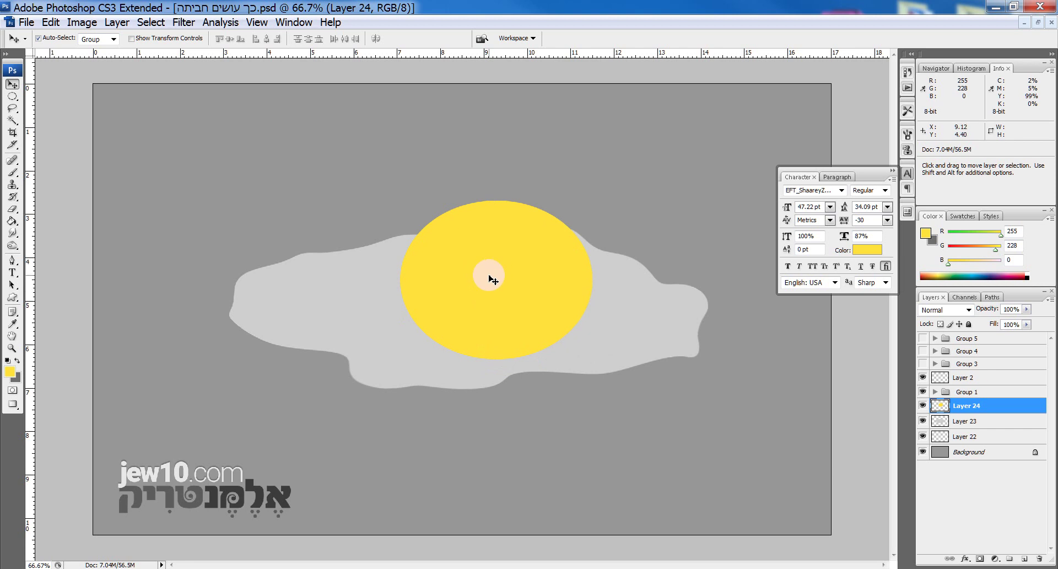
drag(510, 295, 507, 292)
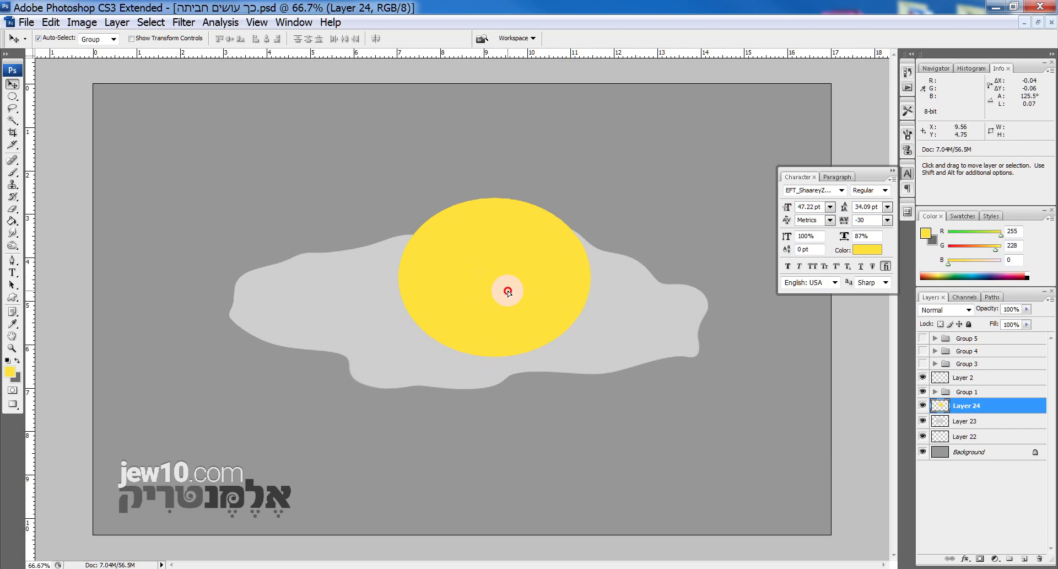
- Make a rectangular selection about 7.2 × 2.3 ruler units across the lower half of the yolk
key(m)
drag(368, 270, 637, 354)
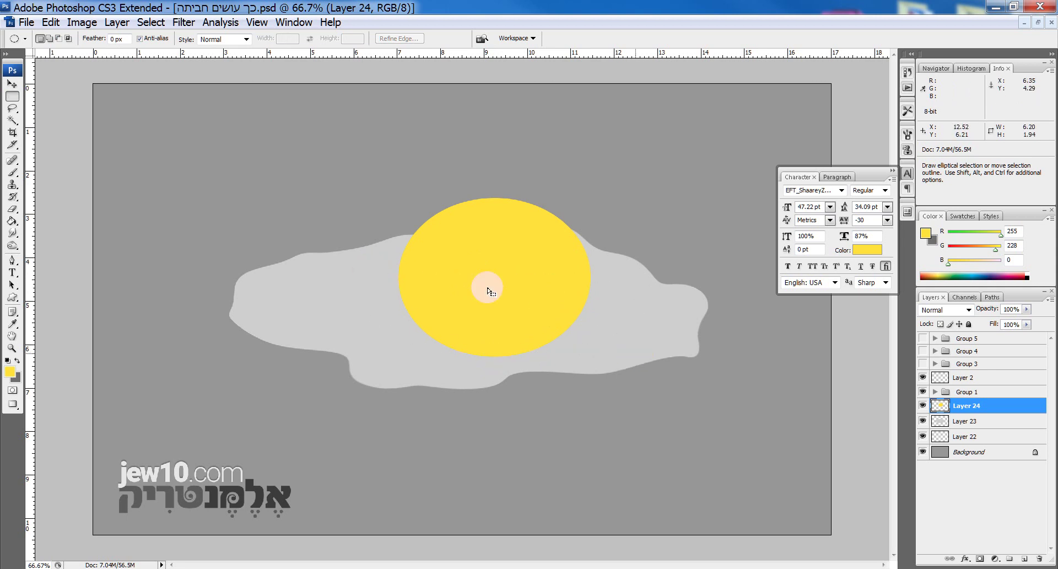
right_click(12, 96)
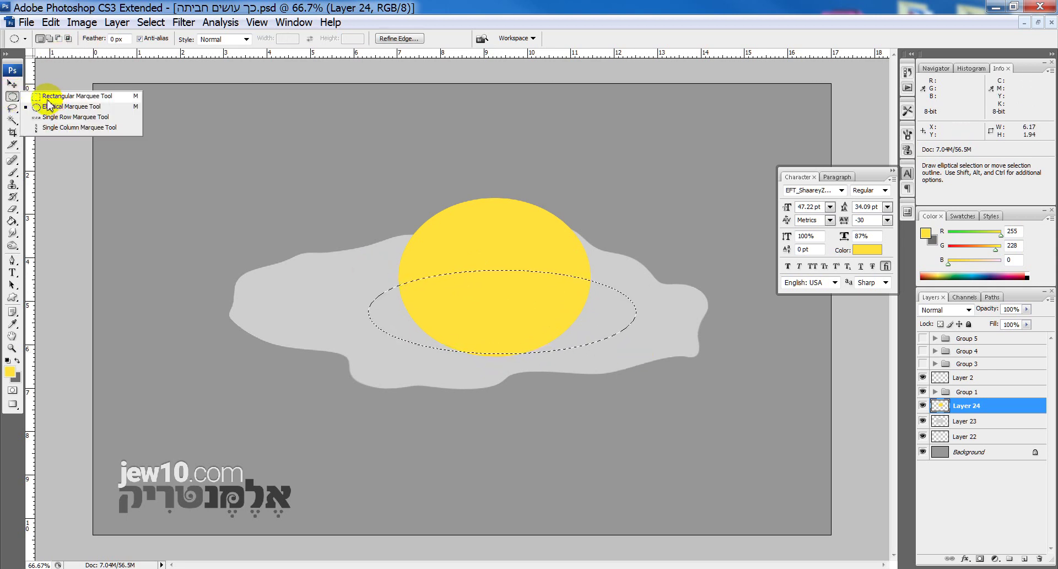
click(48, 99)
drag(342, 283, 659, 386)
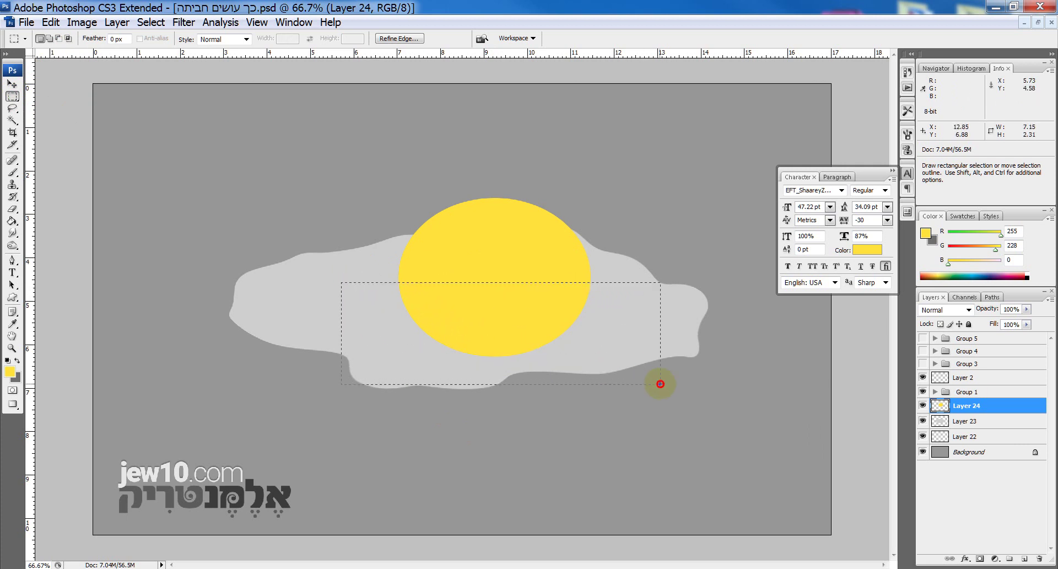
- Squash the selected lower half of the yolk into a flatter base, deselect it, and move the yolk slightly right and down
key(ctrl+t)
drag(501, 386, 491, 337)
key(Return)
key(ctrl+d)
drag(518, 282, 548, 292)
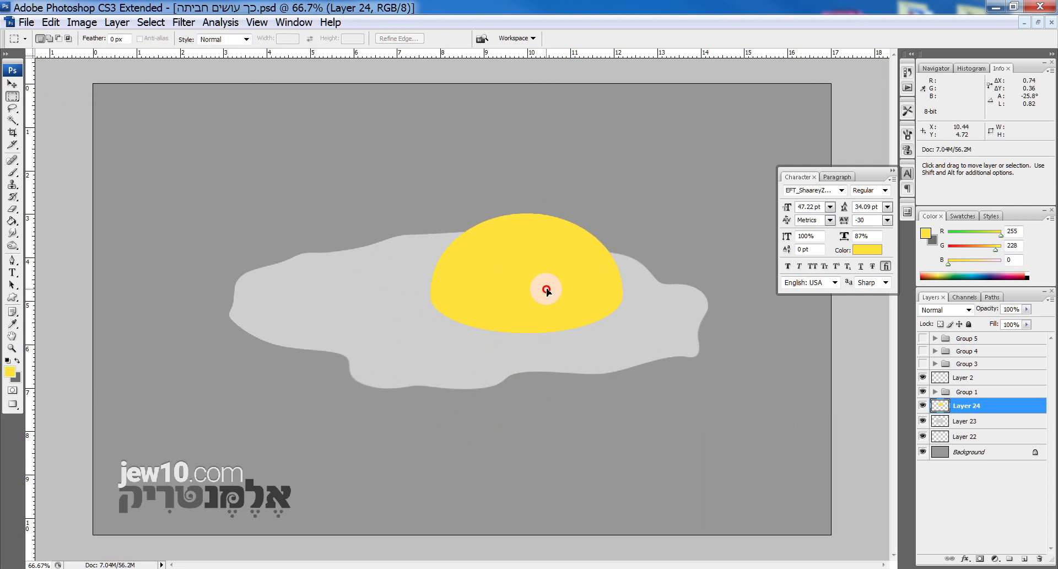
- Switch to the Burn tool and reduce its brush size to 200
key(o)
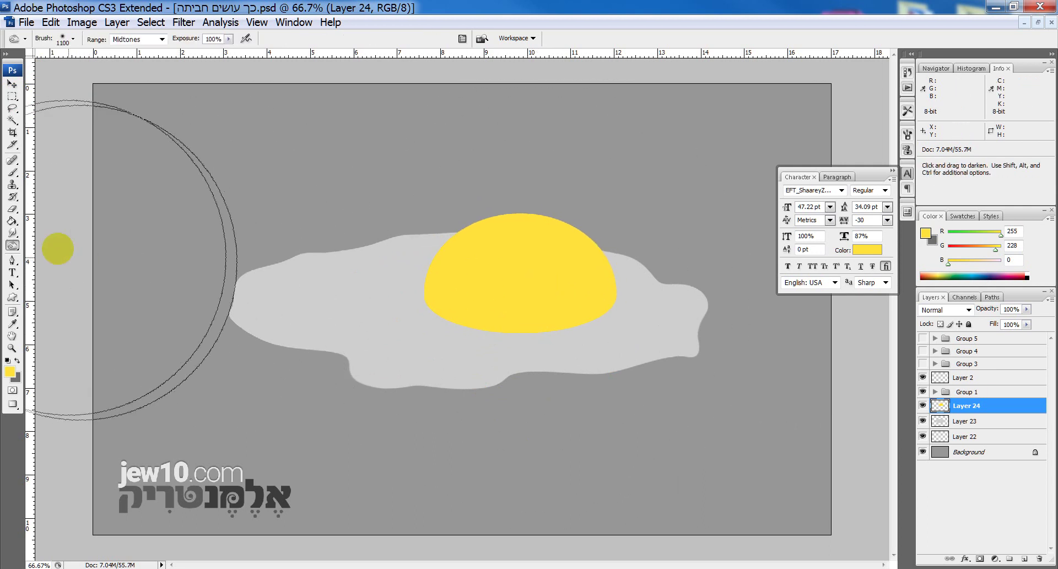
key(bracketleft)
key(bracketleft)
key(bracketleft)
key(bracketleft)
key(bracketleft)
key(bracketleft)
key(bracketleft)
key(bracketleft)
key(bracketleft)
key(bracketleft)
key(bracketleft)
key(bracketleft)
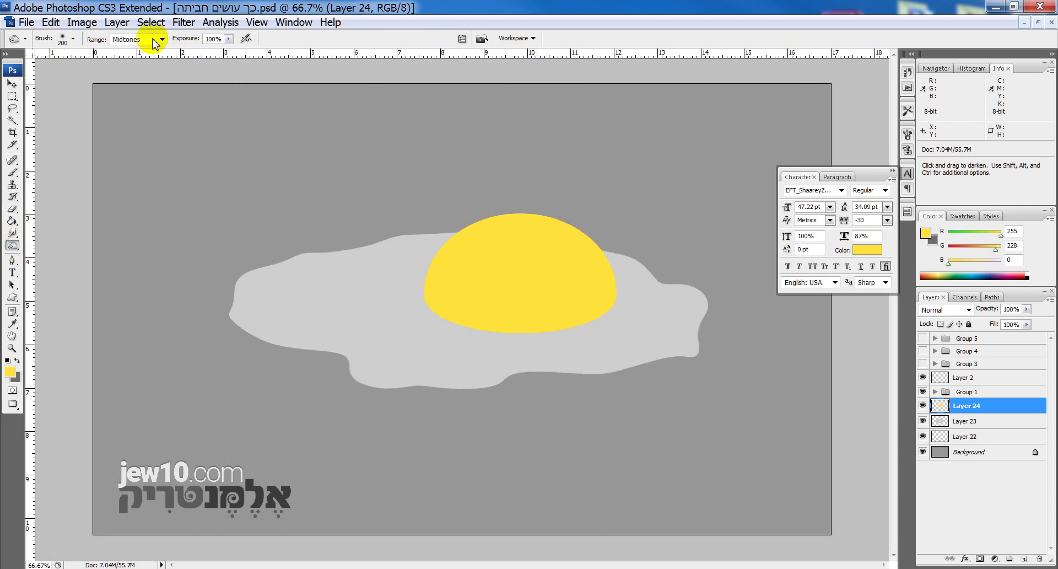
- Undo a trial burn stroke, enlarge the Burn brush to 400, and darken the yolk's lower left part and base in the Midtones range
mouse_move(435, 237)
mouse_down()
mouse_move(577, 243)
mouse_move(670, 223)
mouse_up()
key(ctrl+z)
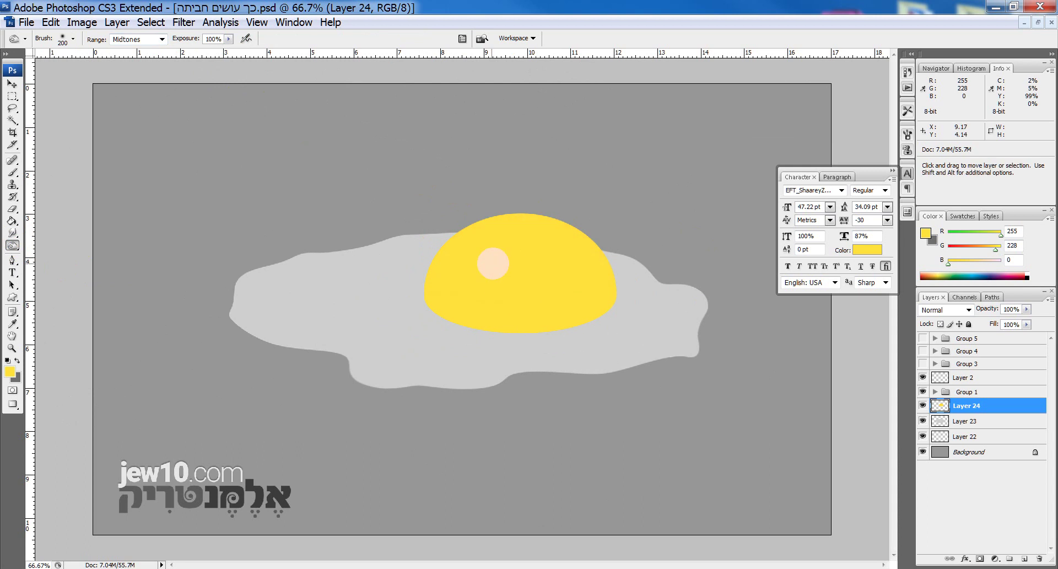
key(bracketright)
key(bracketright)
key(bracketright)
mouse_move(405, 244)
mouse_down()
mouse_move(546, 379)
mouse_move(416, 265)
mouse_move(527, 360)
mouse_move(436, 274)
mouse_move(693, 321)
mouse_move(351, 374)
mouse_move(258, 326)
mouse_move(498, 334)
mouse_move(549, 345)
mouse_move(303, 321)
mouse_move(724, 378)
mouse_up()
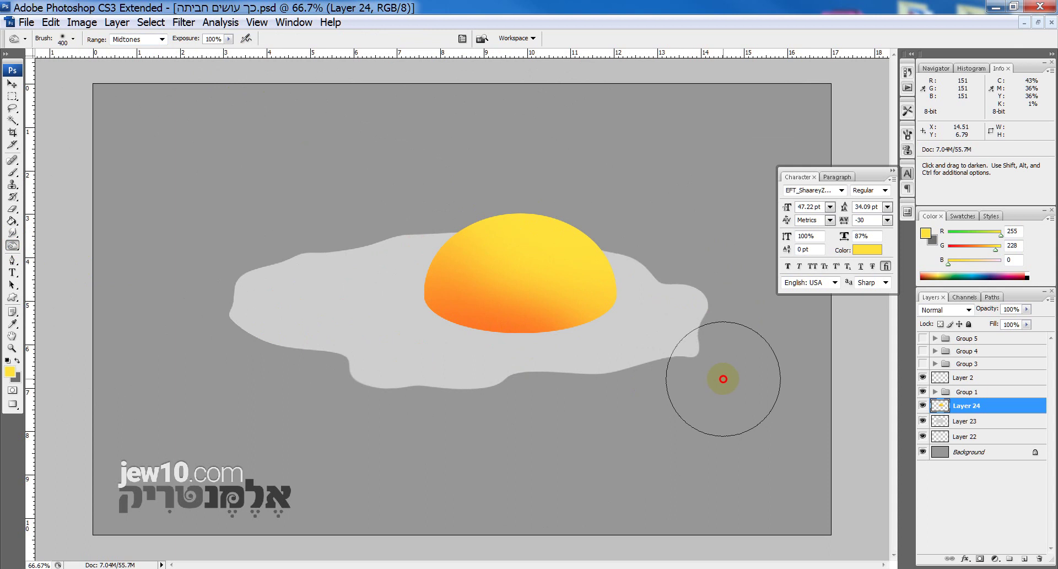
- Set the Burn range to Highlights and darken the left side of the yolk
click(159, 39)
click(138, 73)
mouse_move(378, 307)
mouse_down()
mouse_move(602, 373)
mouse_move(409, 441)
mouse_move(300, 329)
mouse_move(308, 320)
mouse_up()
- Deepen the shading around the yolk's edges and base with the Burn range set to Midtones and finally Highlights
click(142, 39)
click(138, 65)
mouse_move(389, 243)
mouse_down()
mouse_move(558, 203)
mouse_move(438, 218)
mouse_move(577, 283)
mouse_move(535, 358)
mouse_move(659, 394)
mouse_up()
click(817, 492)
mouse_move(627, 359)
mouse_down()
mouse_move(584, 302)
mouse_move(394, 243)
mouse_move(521, 343)
mouse_move(485, 302)
mouse_up()
key(ctrl+z)
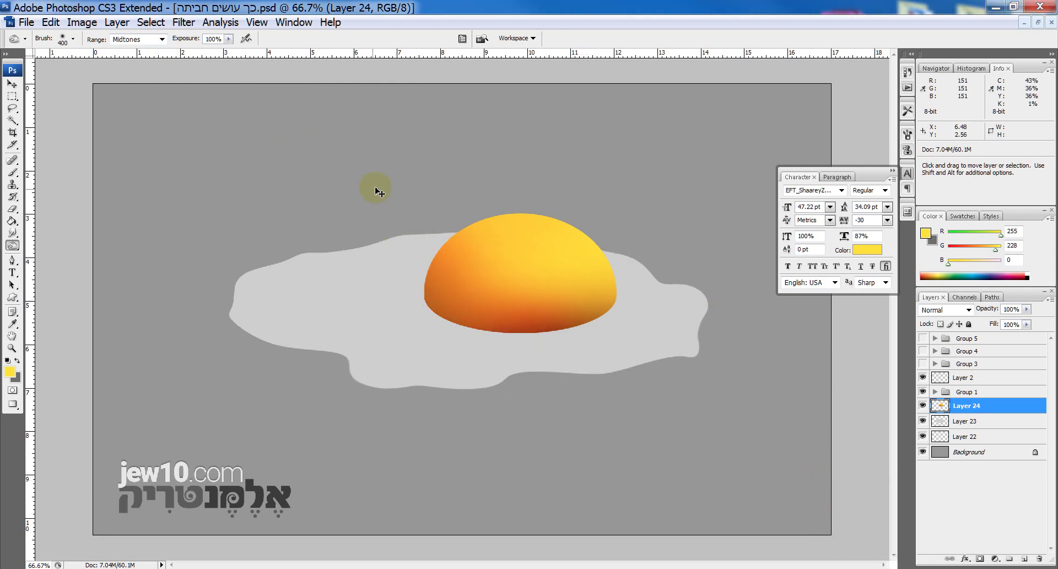
click(158, 75)
mouse_move(421, 325)
mouse_down()
mouse_move(409, 299)
mouse_move(413, 253)
mouse_move(587, 369)
mouse_move(621, 362)
mouse_move(508, 357)
mouse_move(510, 327)
mouse_move(508, 336)
mouse_up()
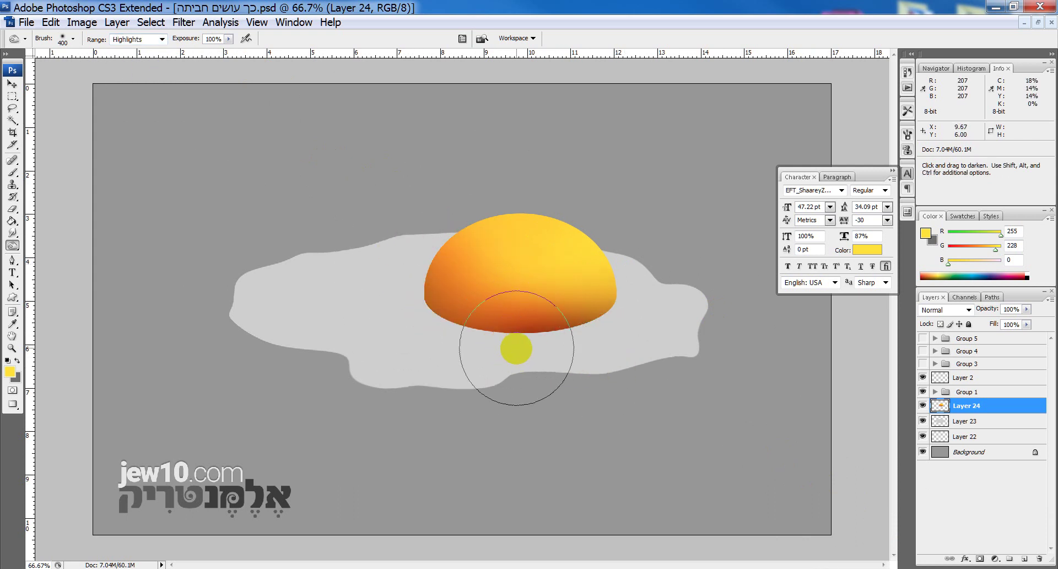
- Make a rectangular selection about 1.7 × 1.8 ruler units on the yolk's right half and add a new layer
click(12, 97)
mouse_move(499, 232)
mouse_down()
mouse_move(588, 302)
mouse_move(572, 311)
mouse_up()
click(1024, 558)
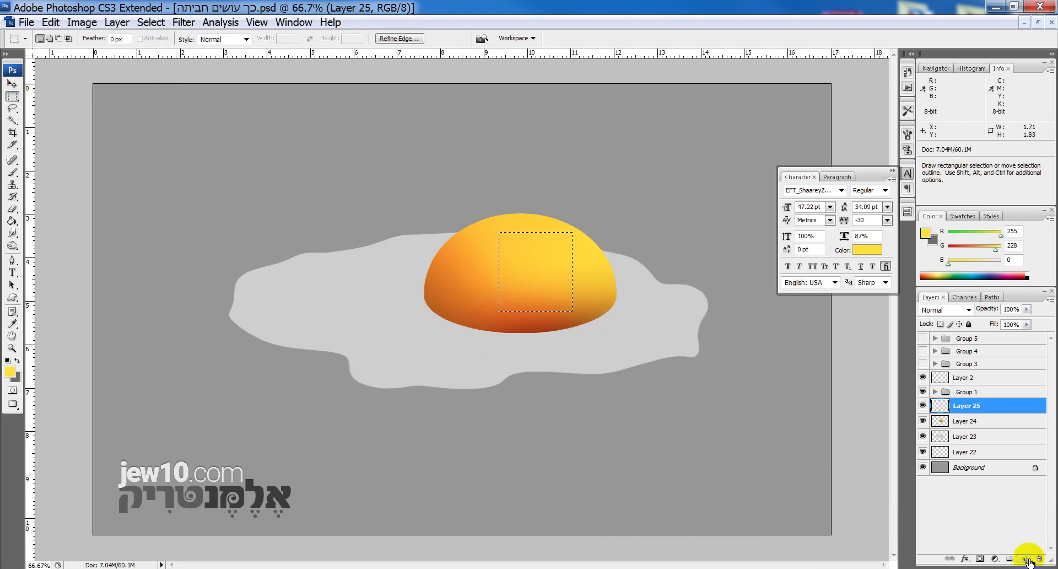
- Fill the rectangular selection with white on the new layer and shift the white rectangle slightly up and left
key(g)
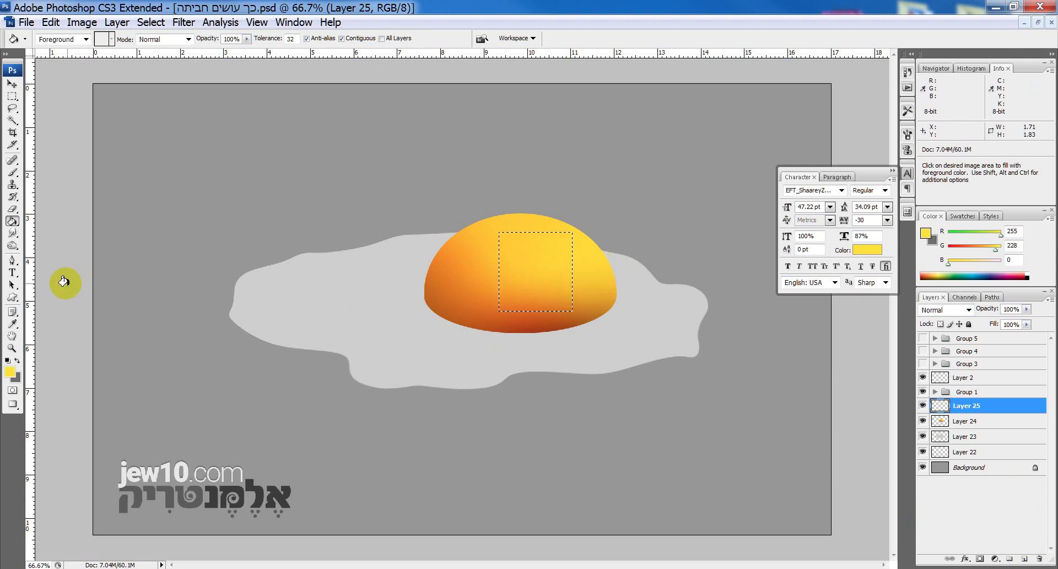
click(8, 360)
click(17, 360)
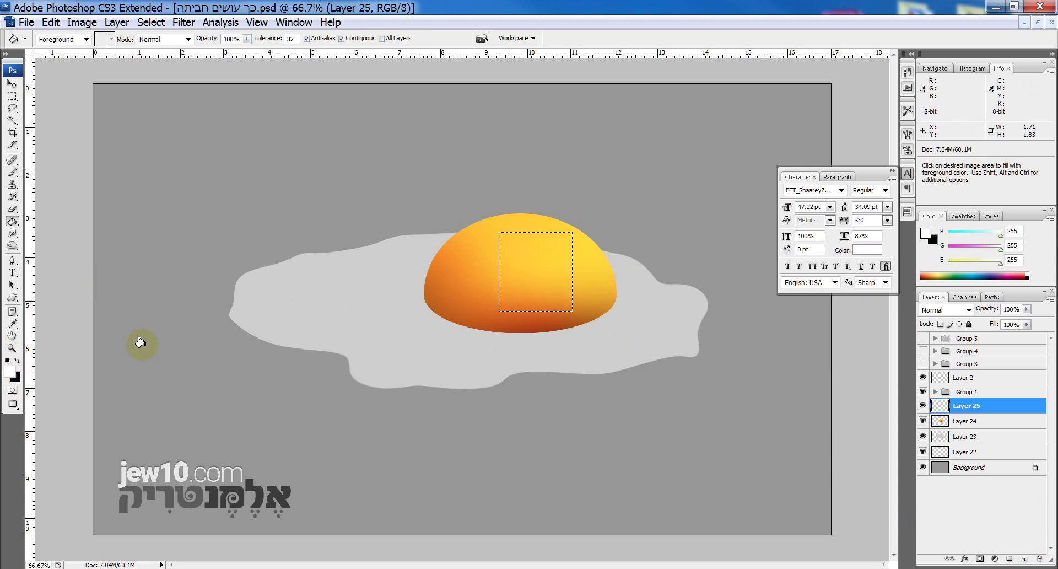
click(554, 267)
drag(555, 271, 551, 260)
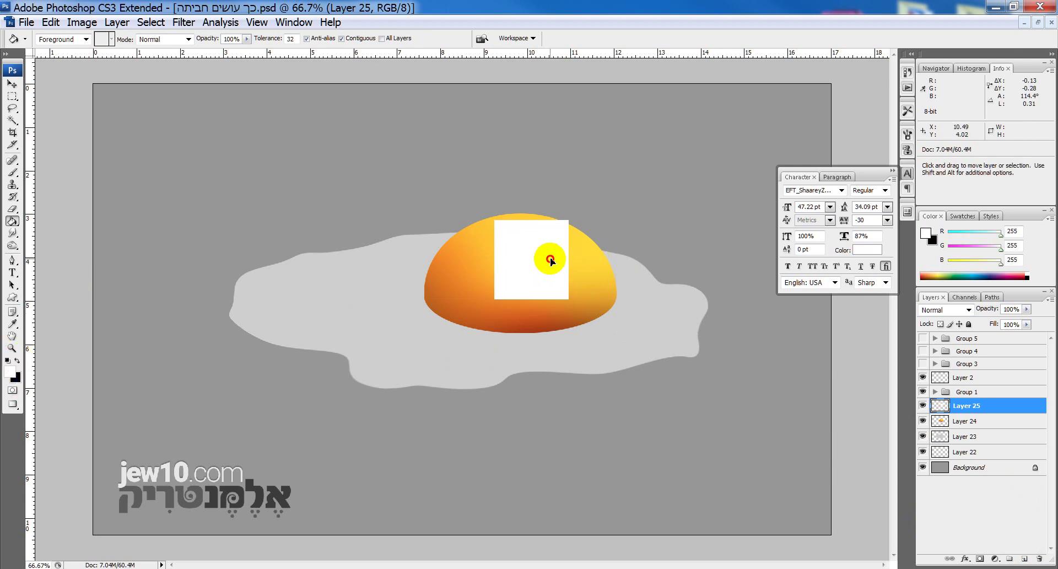
- Warp the white rectangle with a custom warp into a curved highlight that follows the yolk's rounded surface
key(ctrl+t)
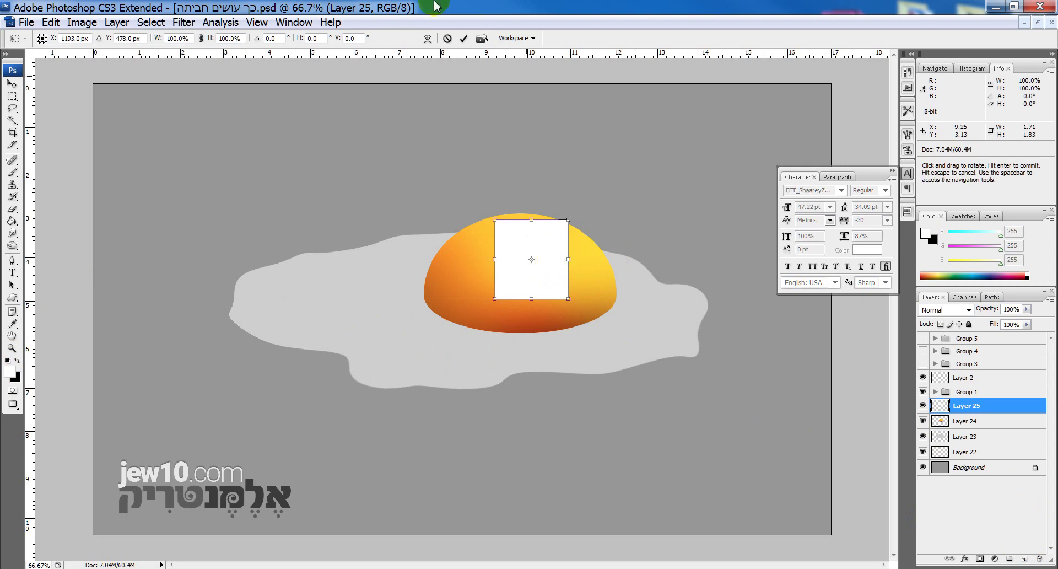
click(428, 39)
drag(494, 220, 474, 241)
drag(569, 220, 552, 229)
mouse_move(535, 282)
mouse_down()
mouse_move(510, 295)
mouse_move(501, 279)
mouse_move(523, 285)
mouse_up()
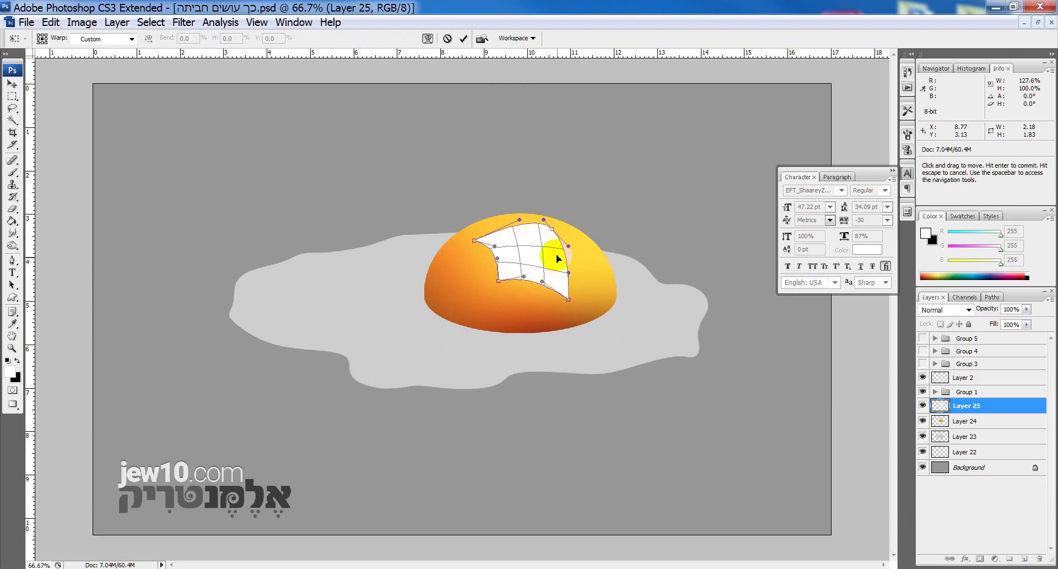
key(Return)
- Transform the white highlight to be slightly shorter and place it further right and down on the yolk
key(ctrl+t)
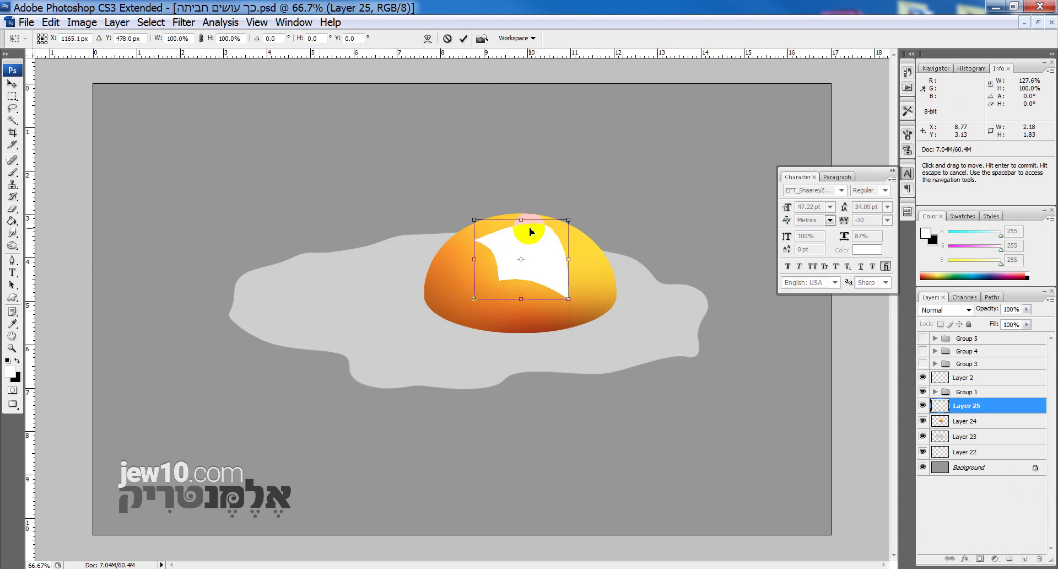
drag(521, 218, 560, 264)
key(Return)
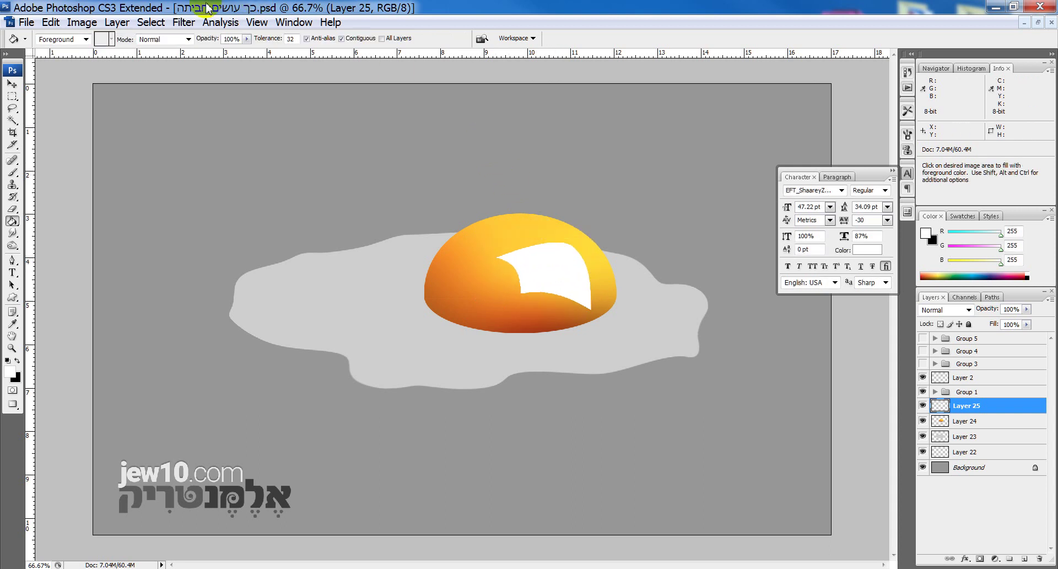
- Soften the white highlight with a Gaussian Blur and nudge it towards the yolk's right edge
click(182, 22)
mouse_move(270, 177)
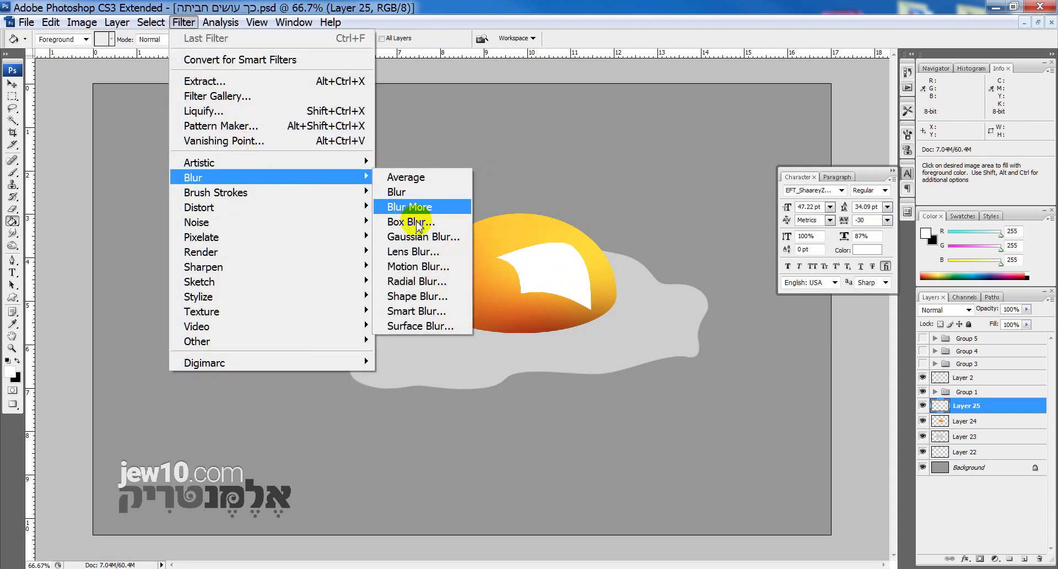
click(433, 237)
drag(541, 137, 305, 155)
drag(228, 325, 229, 325)
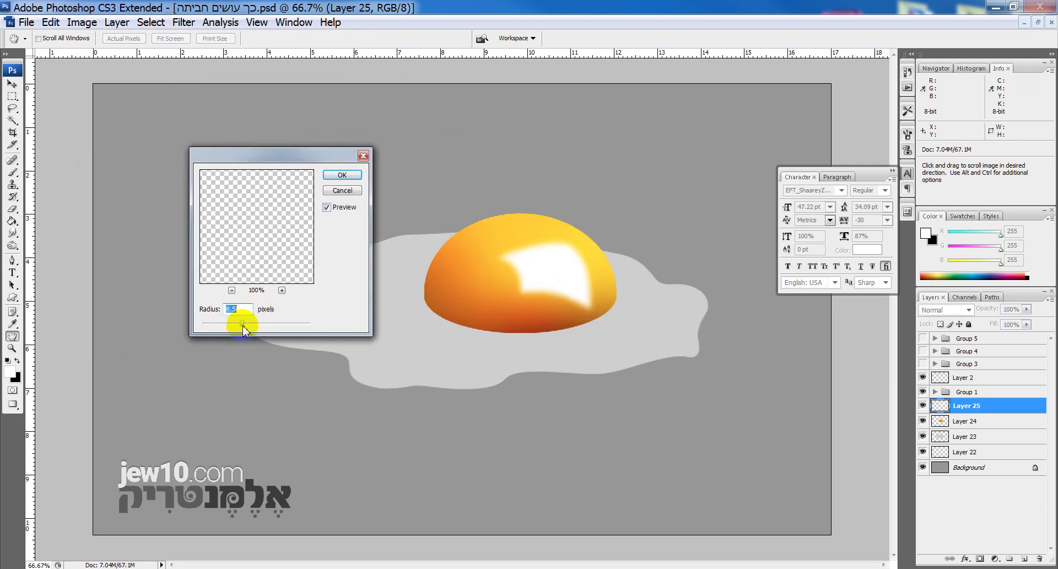
key(Return)
key(g)
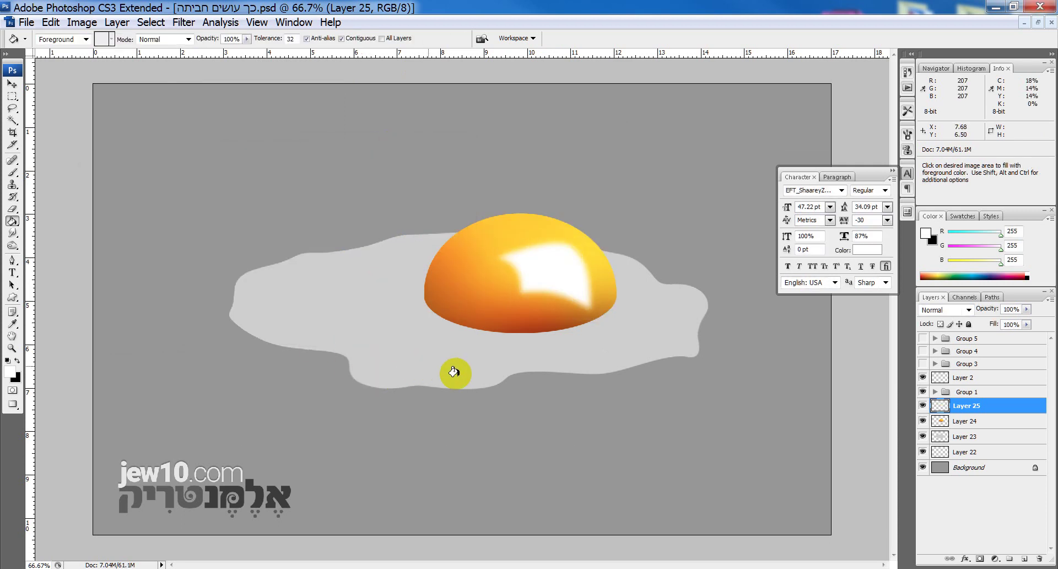
key(v)
drag(579, 295, 605, 300)
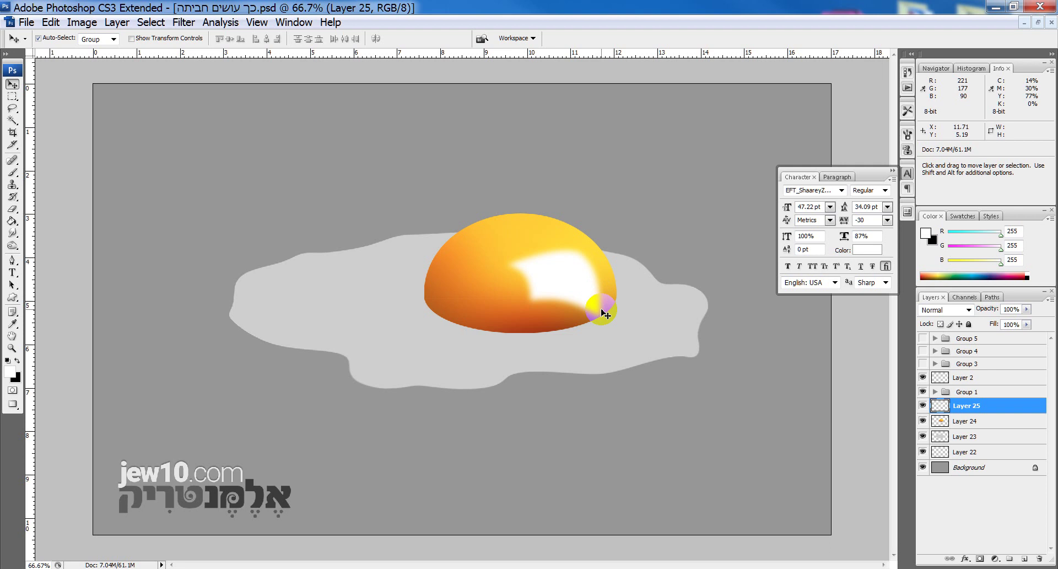
- Paint a white brush stroke along the yolk's base and smudge it with a size 100 brush into wavy folds across the egg white
key(b)
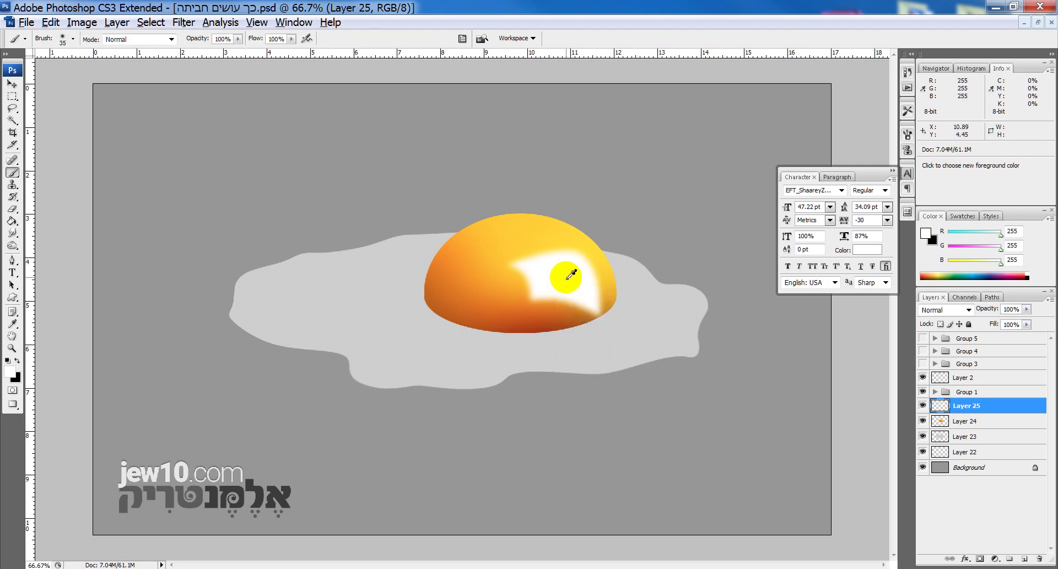
mouse_move(627, 307)
mouse_down()
mouse_move(440, 345)
mouse_move(461, 323)
mouse_move(530, 344)
mouse_up()
key(r)
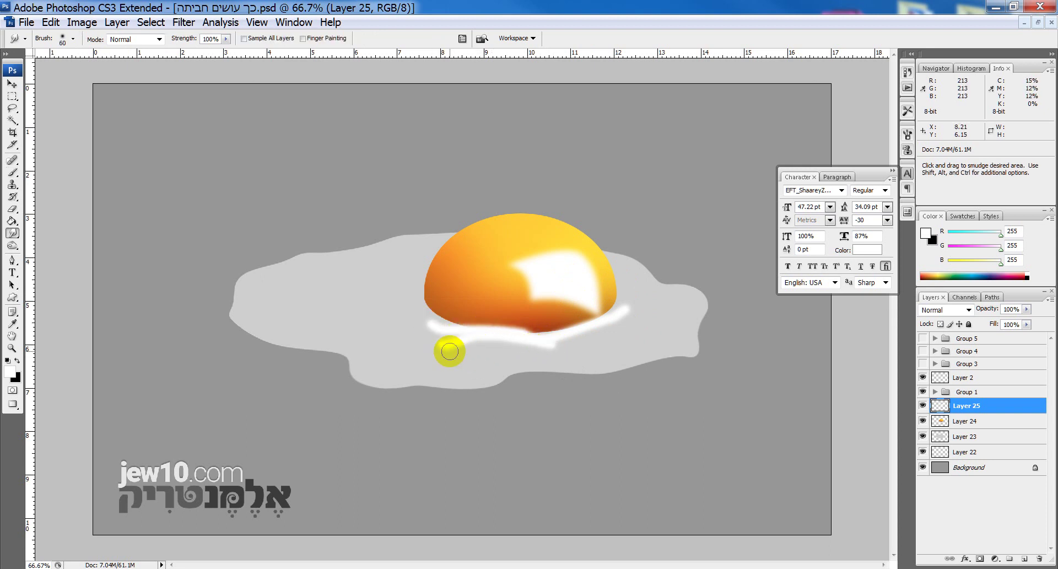
key(bracketright)
key(bracketright)
key(bracketright)
mouse_move(448, 342)
mouse_down()
mouse_move(479, 348)
mouse_move(448, 345)
mouse_move(416, 314)
mouse_move(473, 324)
mouse_move(419, 311)
mouse_move(441, 323)
mouse_move(400, 321)
mouse_move(455, 291)
mouse_move(473, 314)
mouse_move(555, 336)
mouse_move(560, 351)
mouse_move(614, 337)
mouse_move(632, 319)
mouse_move(615, 318)
mouse_move(618, 330)
mouse_move(648, 313)
mouse_move(465, 305)
mouse_move(418, 291)
mouse_up()
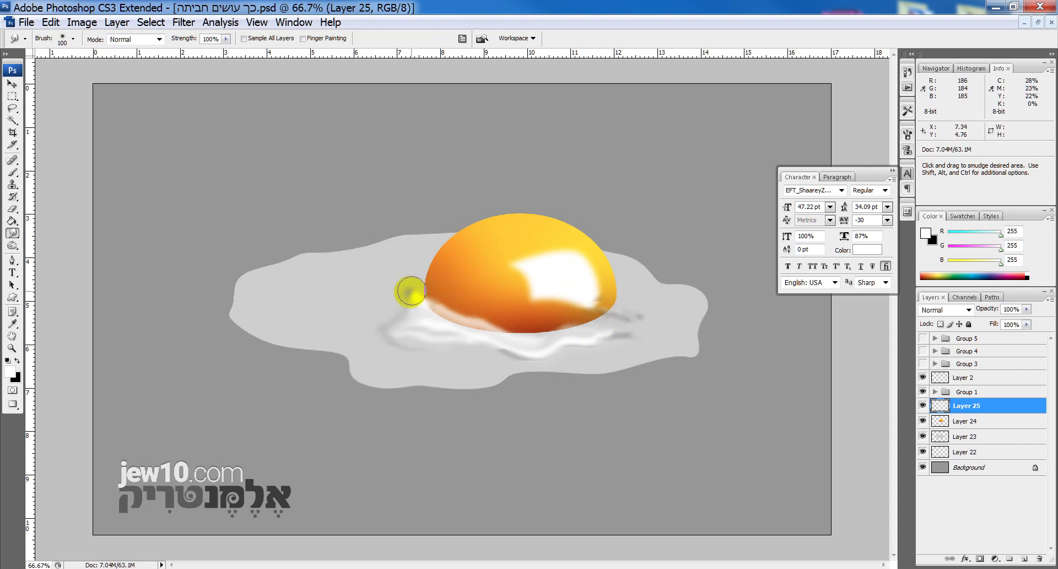
mouse_move(415, 297)
mouse_down()
mouse_move(400, 334)
mouse_move(419, 313)
mouse_move(304, 321)
mouse_move(326, 312)
mouse_move(250, 306)
mouse_move(260, 289)
mouse_move(345, 300)
mouse_up()
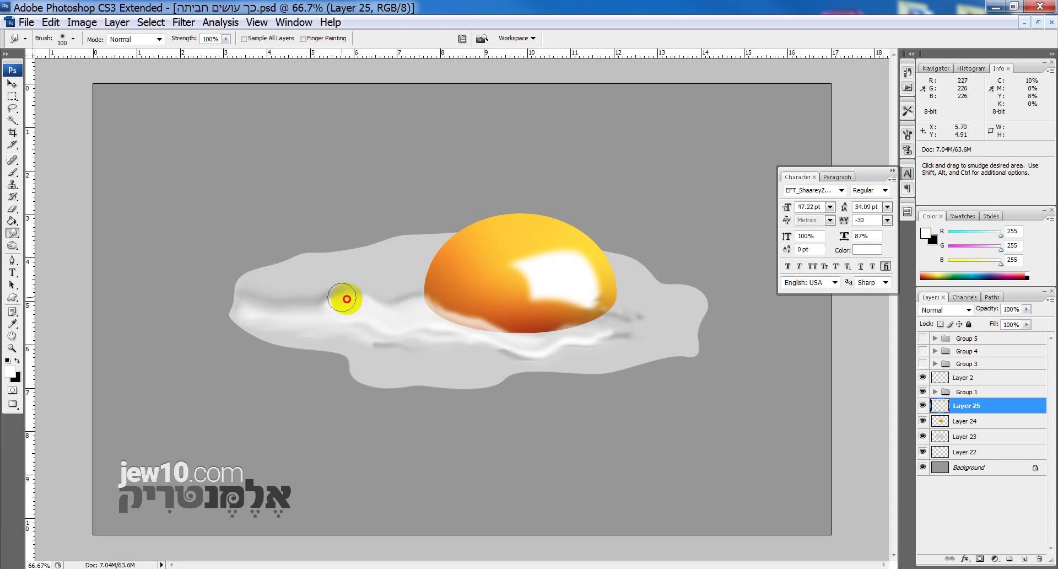
double_click(948, 409)
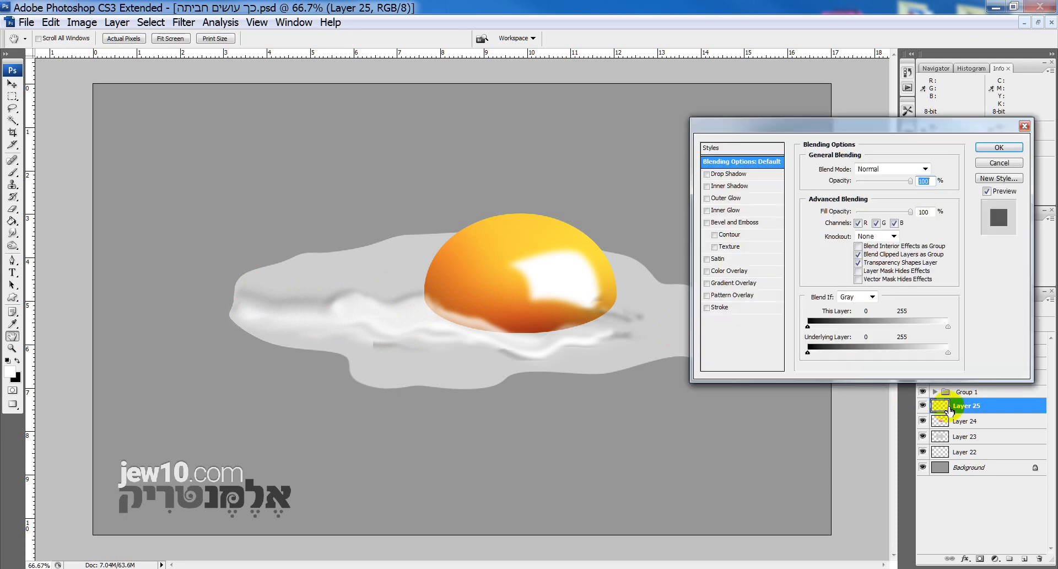
click(761, 222)
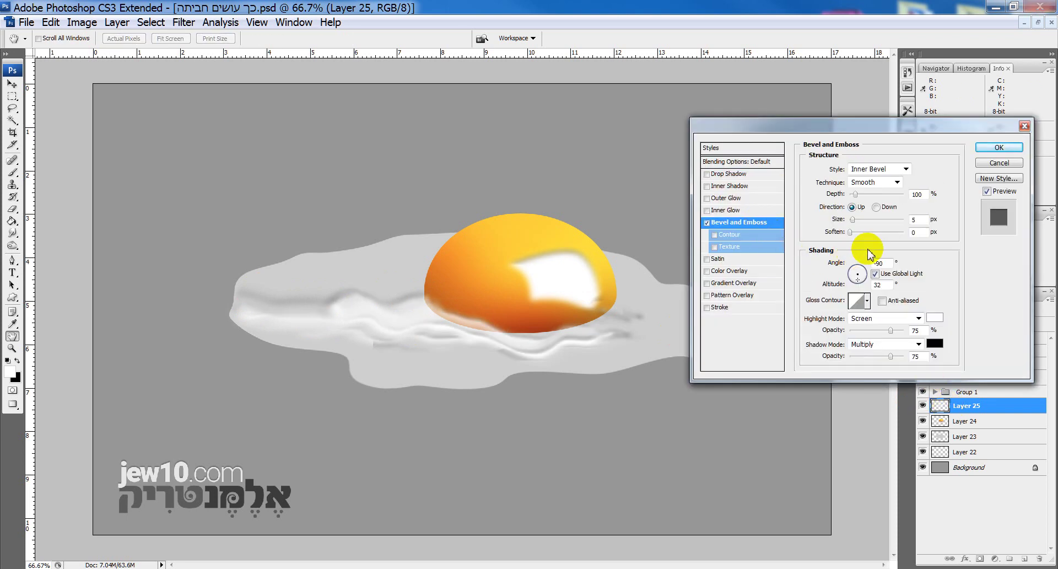
mouse_move(853, 219)
mouse_down()
mouse_move(877, 221)
mouse_move(867, 220)
mouse_up()
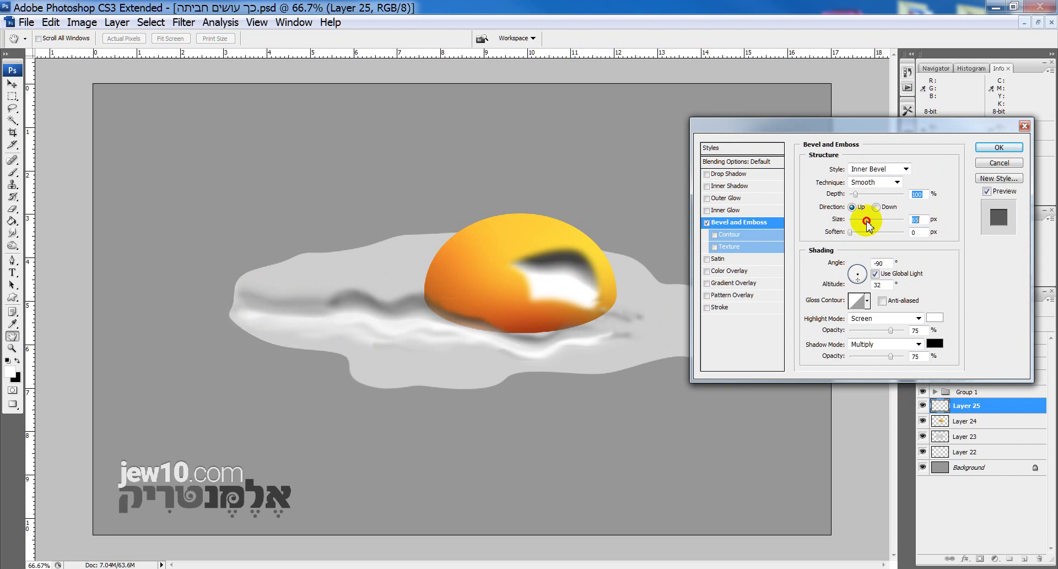
click(868, 301)
click(842, 328)
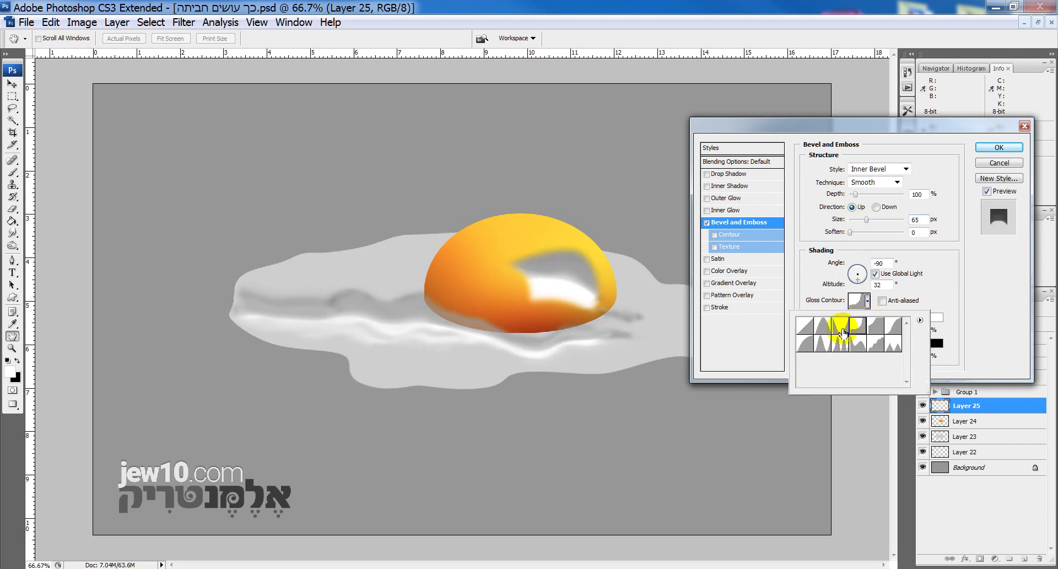
double_click(843, 329)
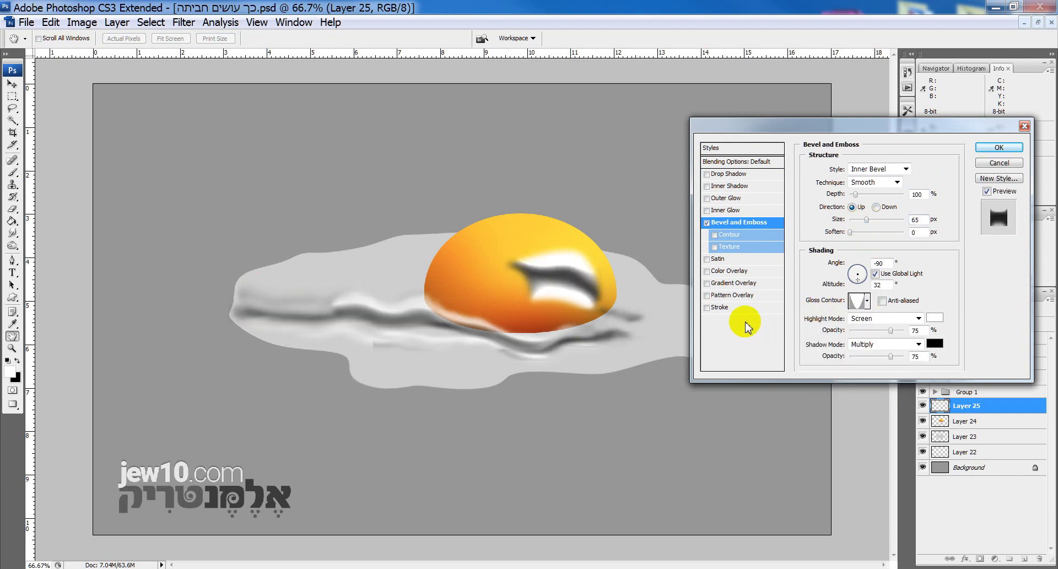
click(1008, 147)
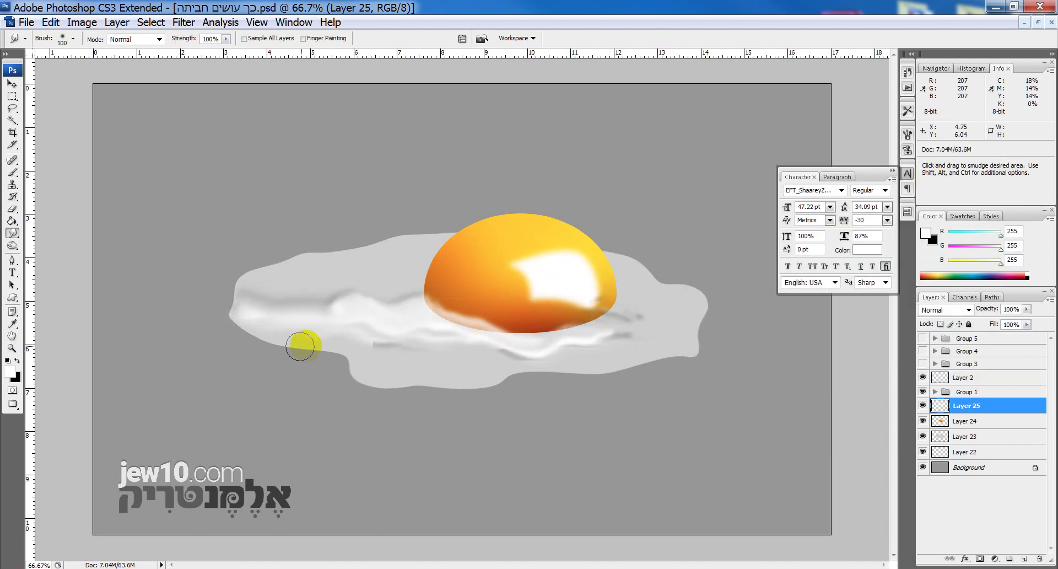
- Smudge the light and dark folds across the whole egg white and along its edges, enlarging the Smudge brush to 175
mouse_move(360, 349)
mouse_down()
mouse_move(490, 354)
mouse_move(397, 370)
mouse_move(322, 326)
mouse_move(302, 297)
mouse_move(411, 269)
mouse_move(380, 263)
mouse_move(283, 292)
mouse_move(397, 258)
mouse_move(445, 290)
mouse_move(437, 246)
mouse_up()
mouse_move(381, 347)
mouse_down()
mouse_move(373, 375)
mouse_move(456, 373)
mouse_move(437, 382)
mouse_move(436, 409)
mouse_move(432, 389)
mouse_move(385, 394)
mouse_move(348, 345)
mouse_move(298, 348)
mouse_move(262, 317)
mouse_up()
mouse_move(483, 353)
mouse_down()
mouse_move(512, 379)
mouse_move(469, 390)
mouse_move(576, 363)
mouse_move(618, 365)
mouse_move(600, 360)
mouse_move(630, 359)
mouse_move(666, 337)
mouse_move(643, 327)
mouse_move(654, 309)
mouse_move(634, 306)
mouse_move(635, 287)
mouse_move(648, 294)
mouse_move(636, 287)
mouse_move(681, 320)
mouse_move(681, 342)
mouse_up()
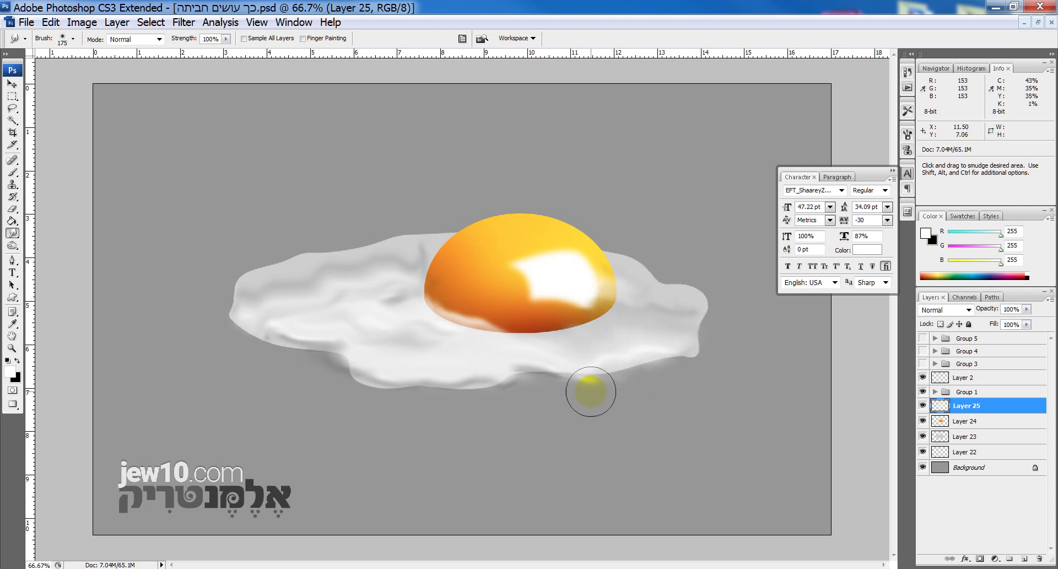
mouse_move(346, 381)
mouse_down()
mouse_move(309, 343)
mouse_move(342, 264)
mouse_up()
drag(521, 287, 483, 318)
- Darken the folds in the egg white beside the yolk on its layer, burning Midtones with a size 90 brush
key(o)
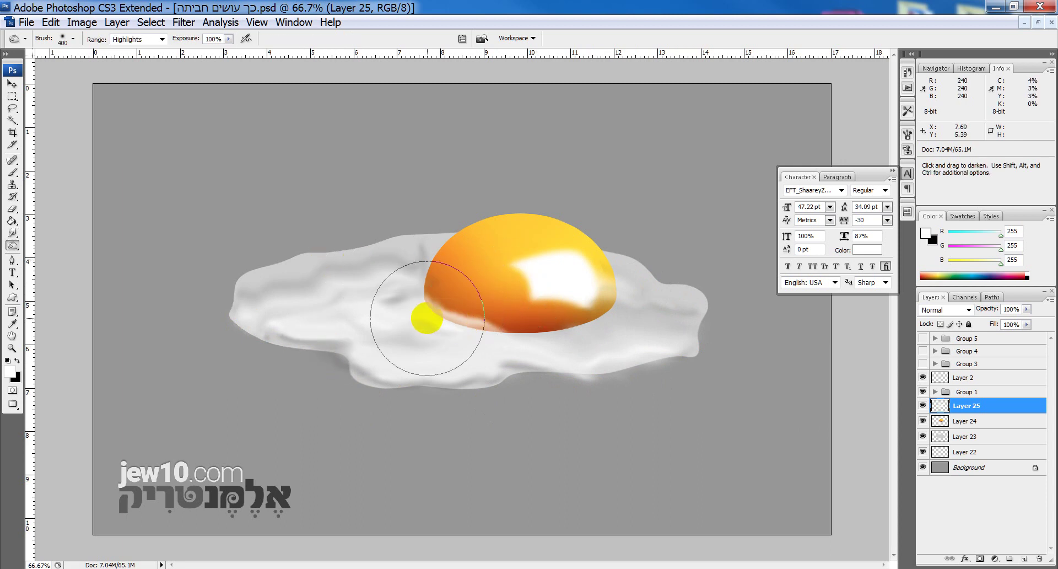
key(shift+o)
key(shift+o)
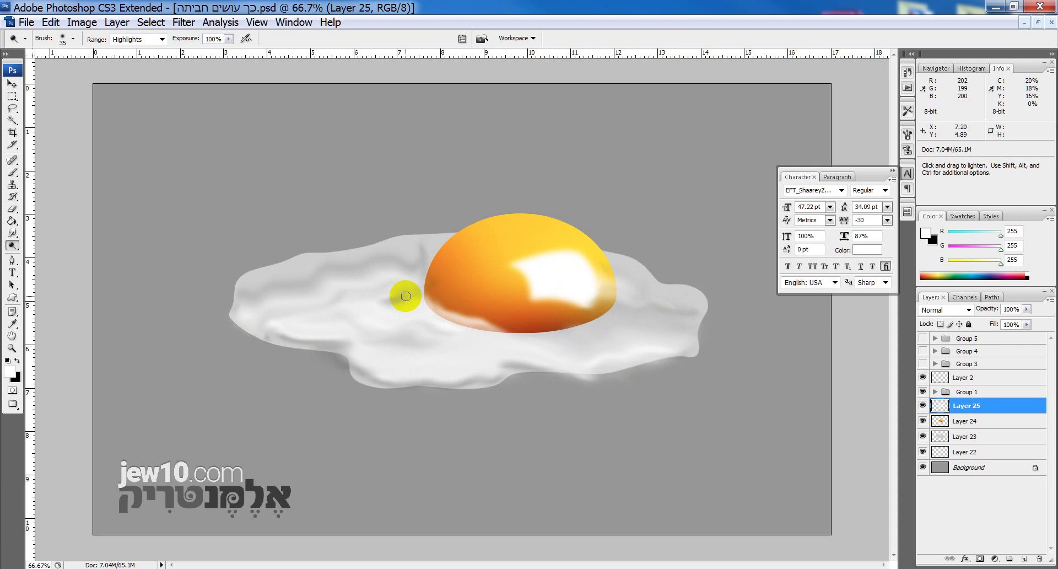
key(bracketleft)
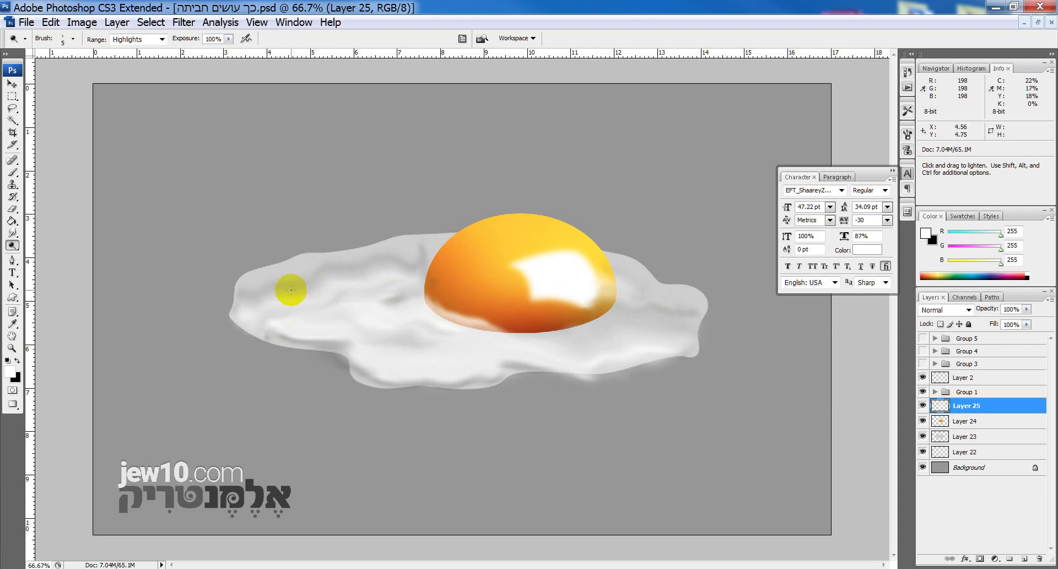
ctrl+click(312, 268)
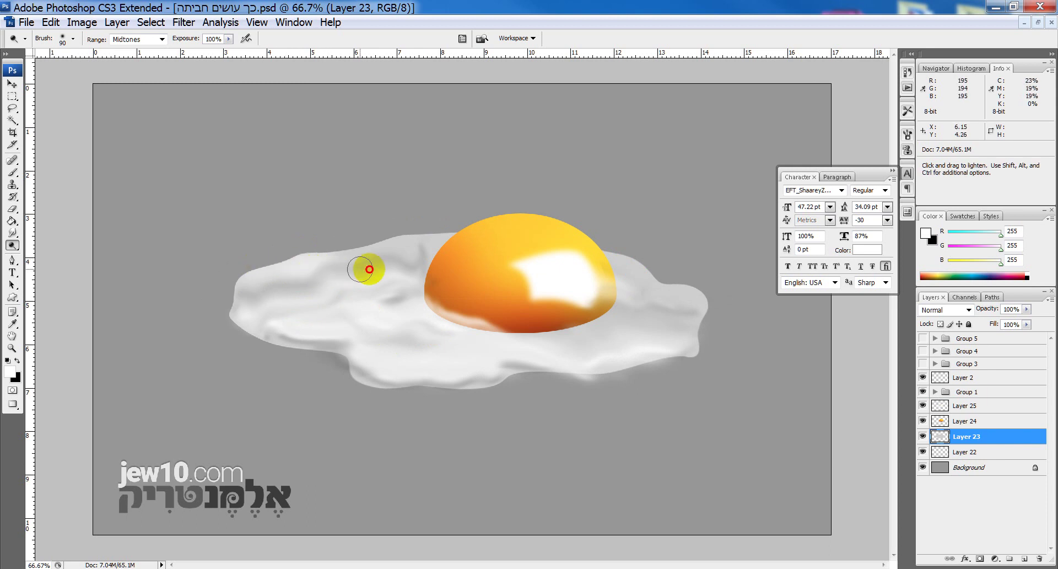
key(alt)
mouse_move(276, 296)
mouse_down()
mouse_move(412, 308)
mouse_move(357, 319)
mouse_move(436, 321)
mouse_move(410, 347)
mouse_move(410, 376)
mouse_move(395, 347)
mouse_move(470, 343)
mouse_move(399, 349)
mouse_move(515, 370)
mouse_move(452, 368)
mouse_up()
ctrl+click(408, 373)
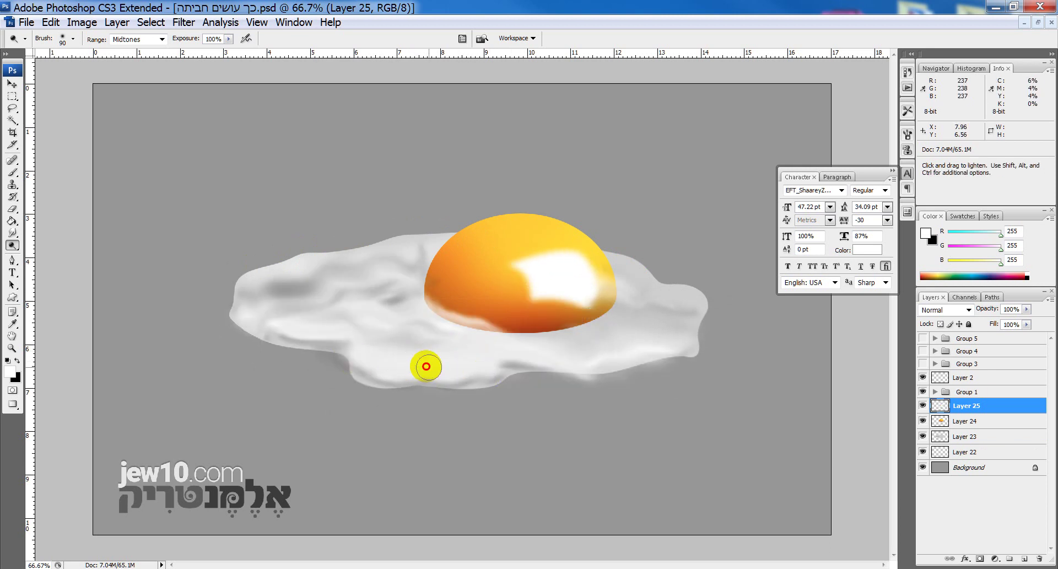
key(ctrl+z)
key(ctrl+z)
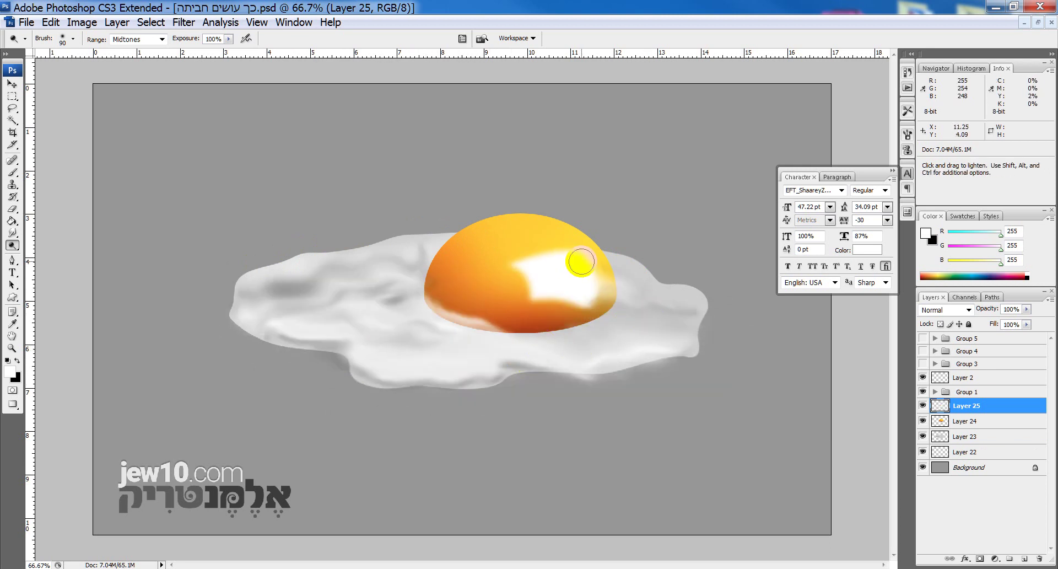
- Lock the yolk layer's transparent pixels and paint a sampled orange along the yolk's upper edge with a size 125 brush
ctrl+click(531, 233)
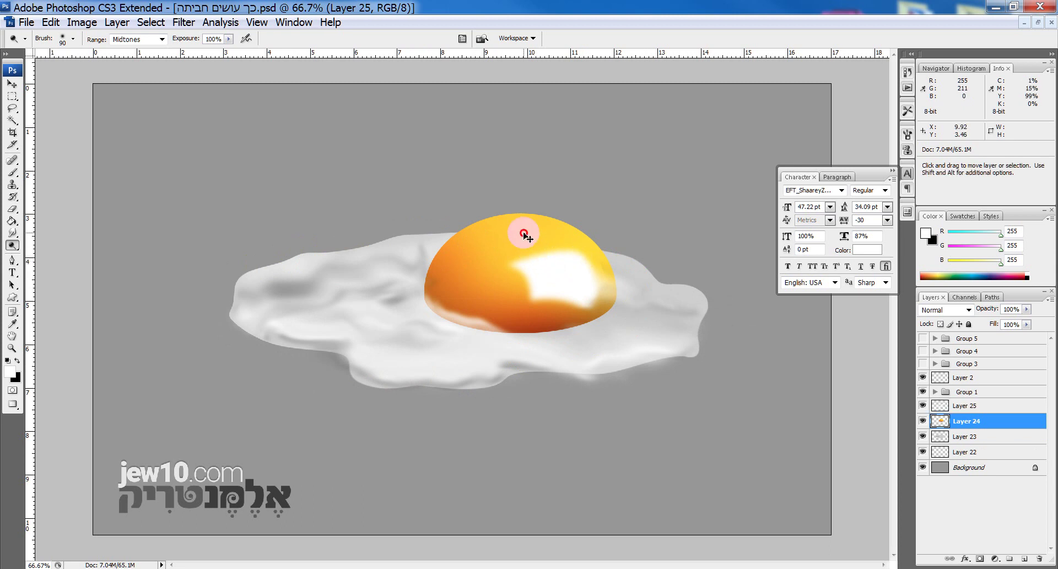
key(b)
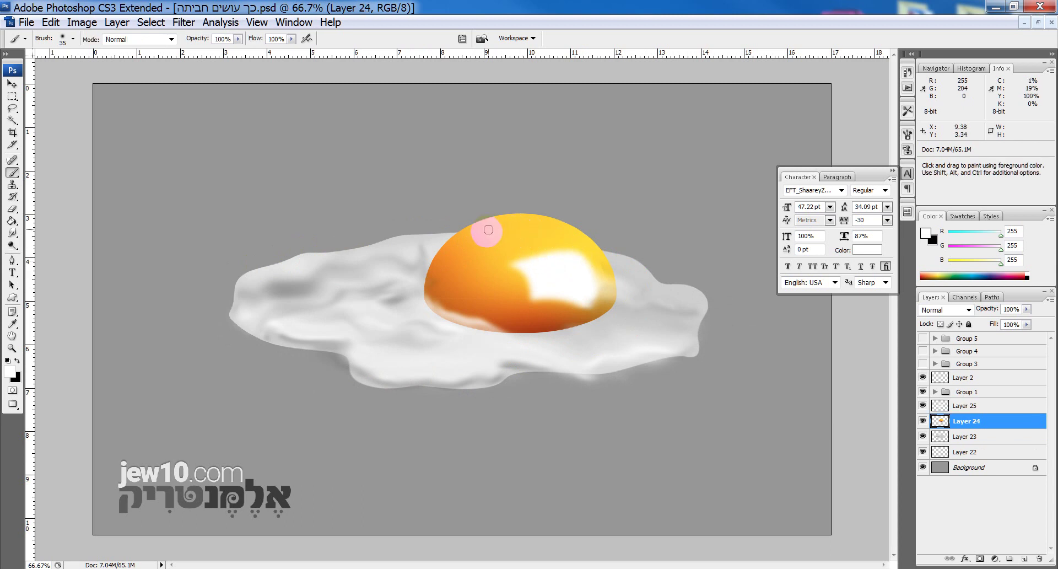
alt+click(457, 266)
drag(456, 237, 539, 194)
key(ctrl+z)
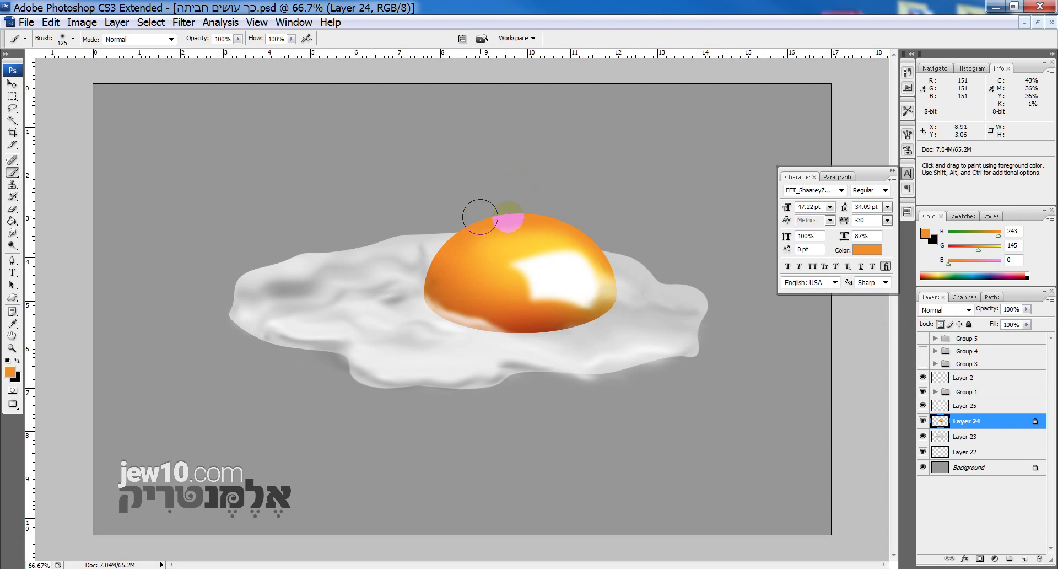
click(118, 39)
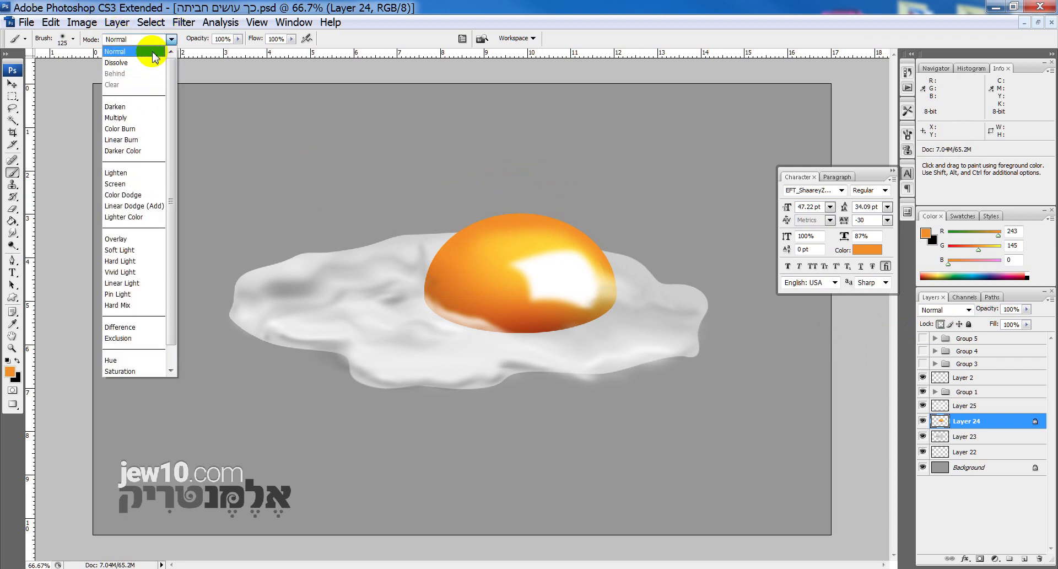
key(Escape)
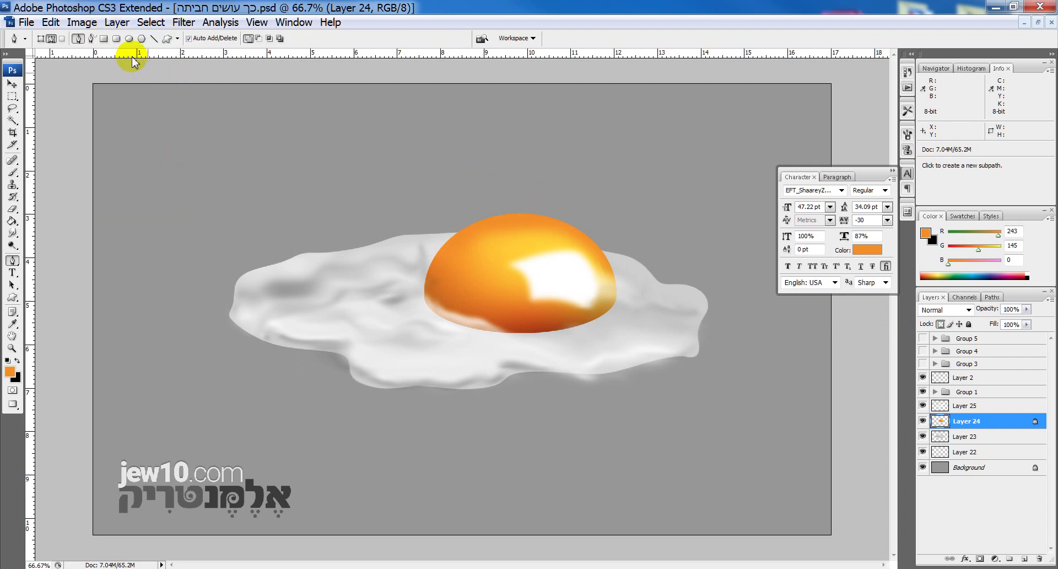
- Darken the rim along the yolk's upper edge with the Burn tool, Range Highlights, brush size 100
key(o)
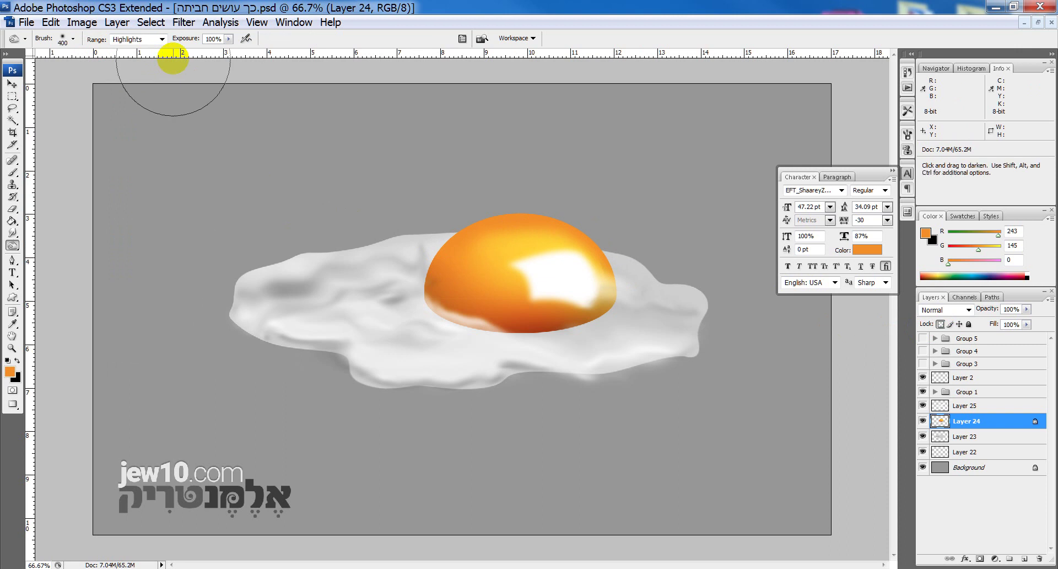
click(162, 39)
click(132, 68)
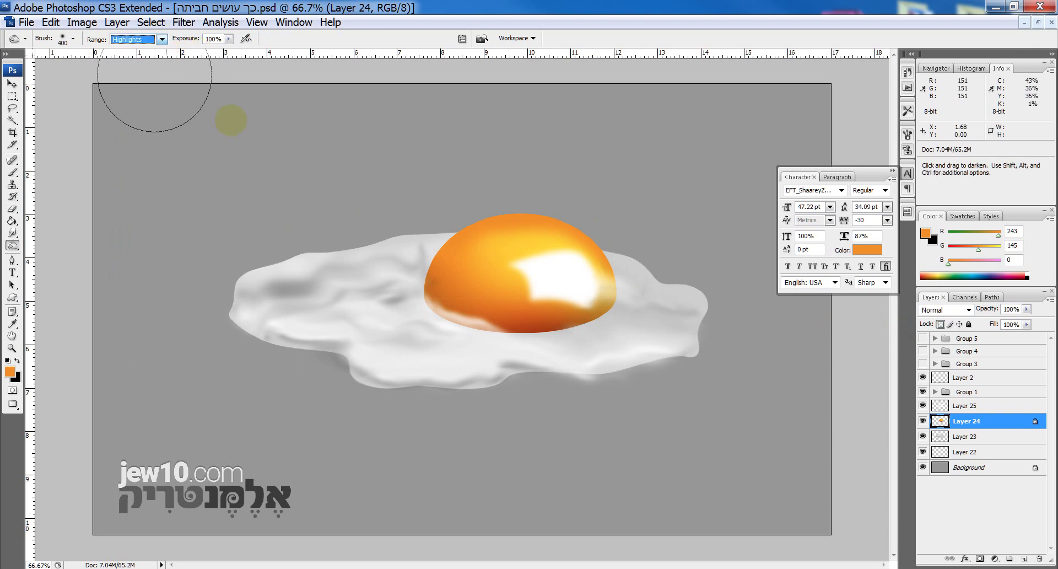
key(bracketleft)
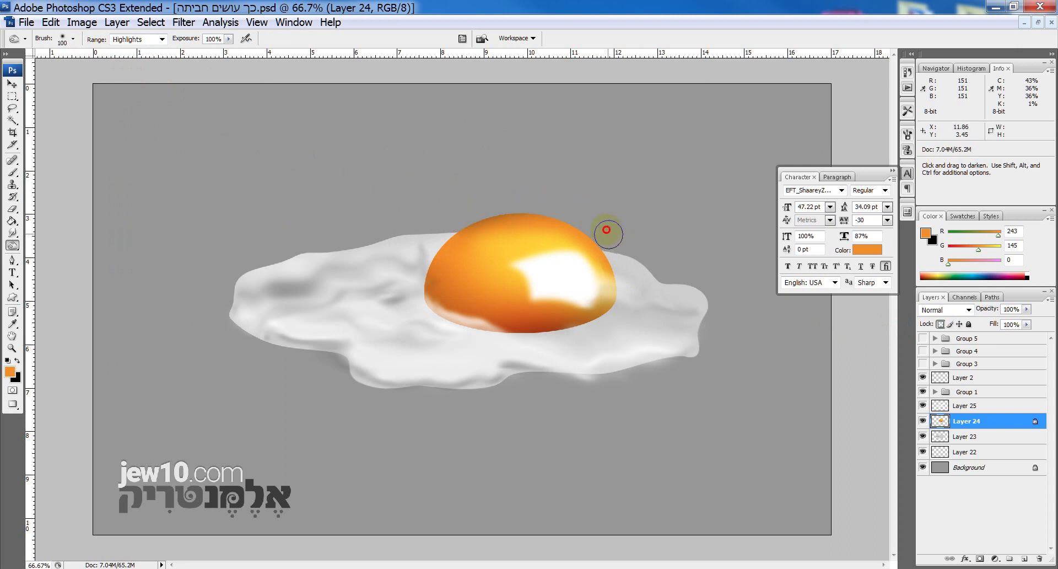
mouse_move(478, 210)
mouse_down()
mouse_move(431, 238)
mouse_move(403, 272)
mouse_move(463, 219)
mouse_move(401, 292)
mouse_move(441, 246)
mouse_move(482, 258)
mouse_up()
- Erase the part of the white highlight that reaches the yolk's right edge, using a size 150 eraser
ctrl+click(584, 298)
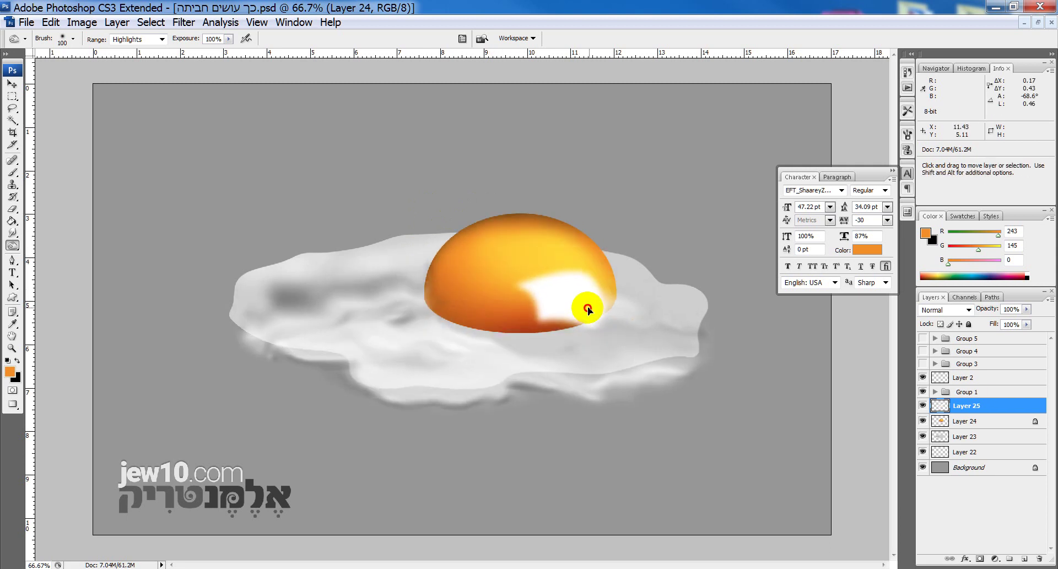
key(e)
key(bracketleft)
key(bracketleft)
key(bracketleft)
key(bracketleft)
key(bracketleft)
key(bracketleft)
key(bracketleft)
key(bracketleft)
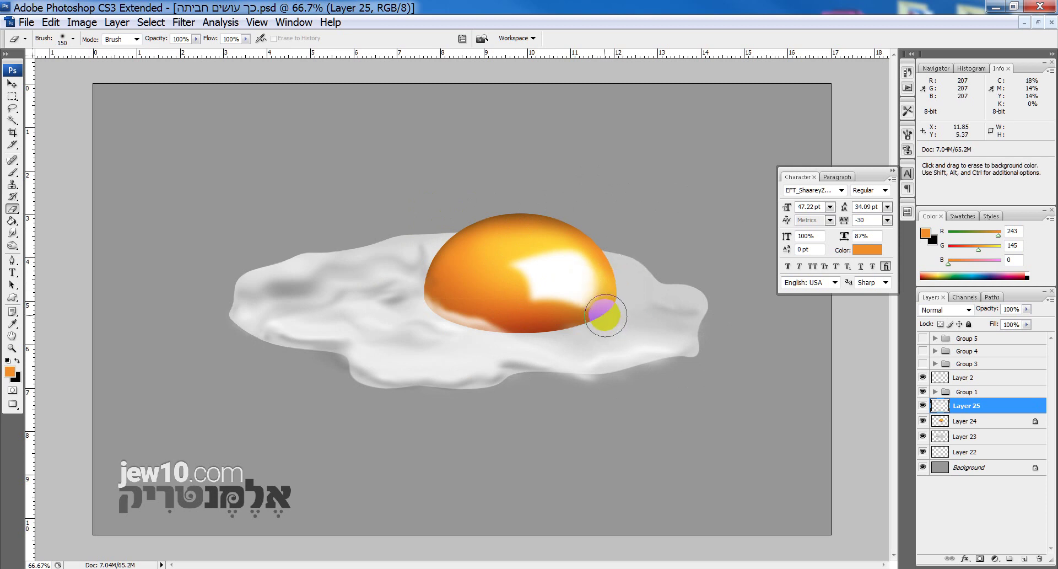
- Smudge the highlight's lower right corner down to the yolk's edge, using brush sizes 70 and 125
key(r)
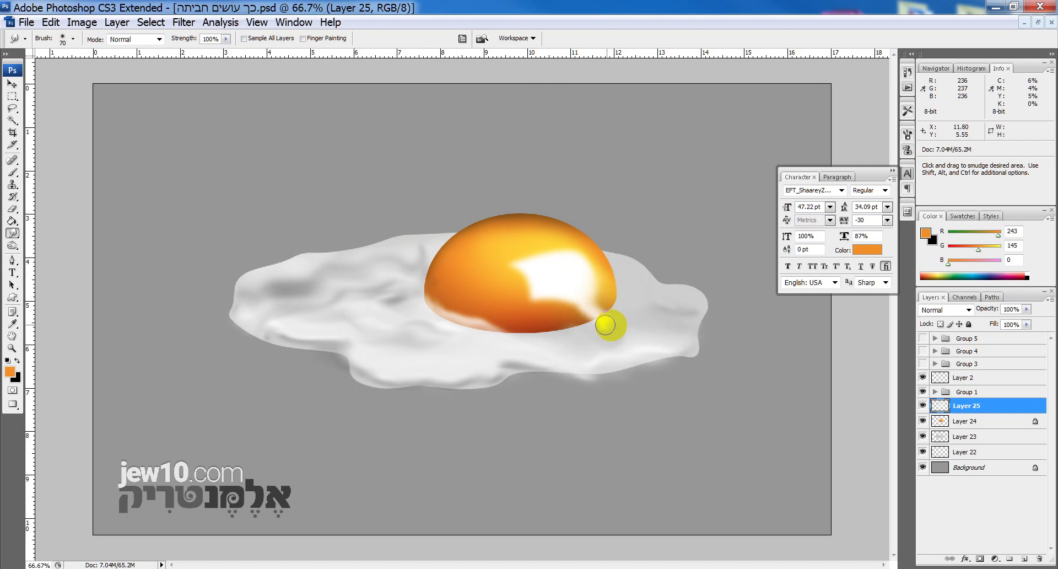
mouse_move(602, 315)
mouse_down()
mouse_move(577, 290)
mouse_move(579, 306)
mouse_up()
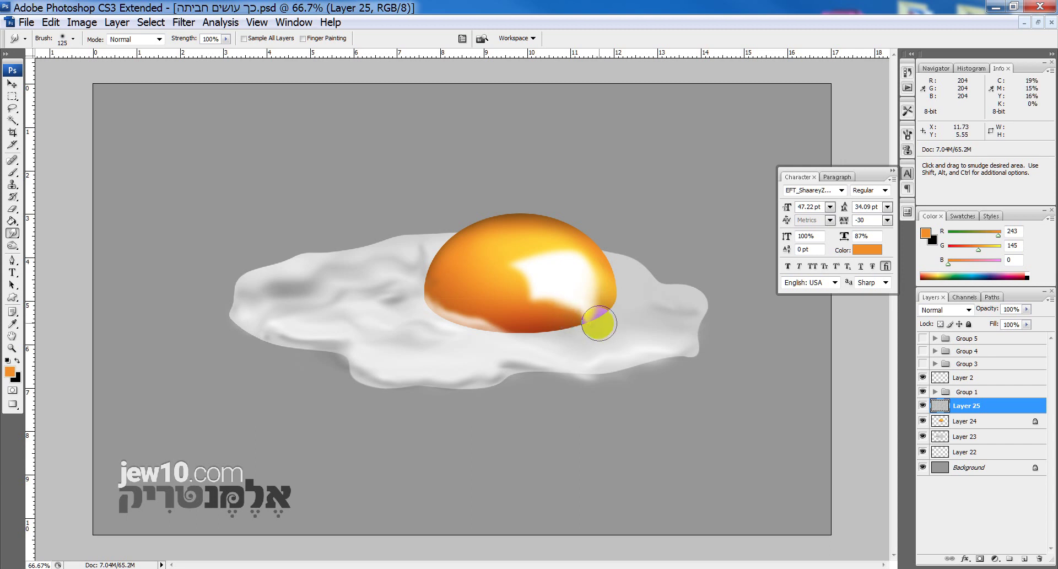
drag(601, 285, 606, 287)
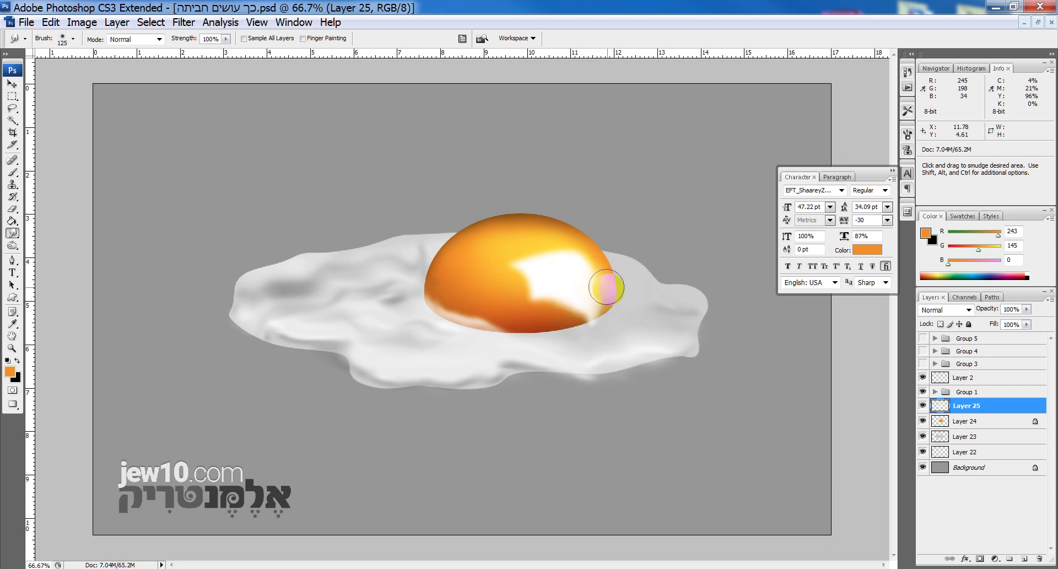
- Duplicate the yolk layer and scale the copy down slightly
ctrl+click(524, 233)
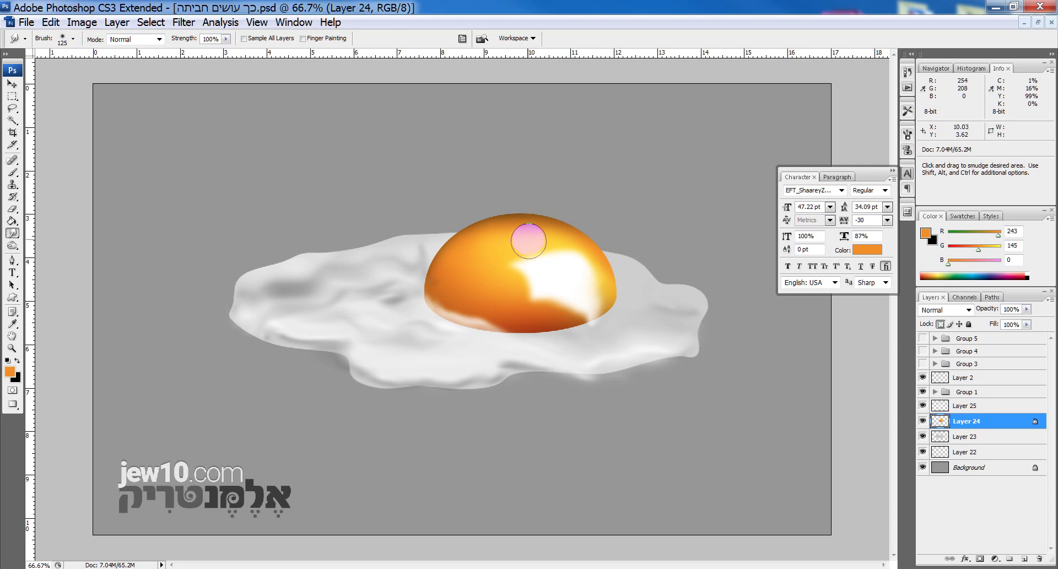
key(v)
key(ctrl+j)
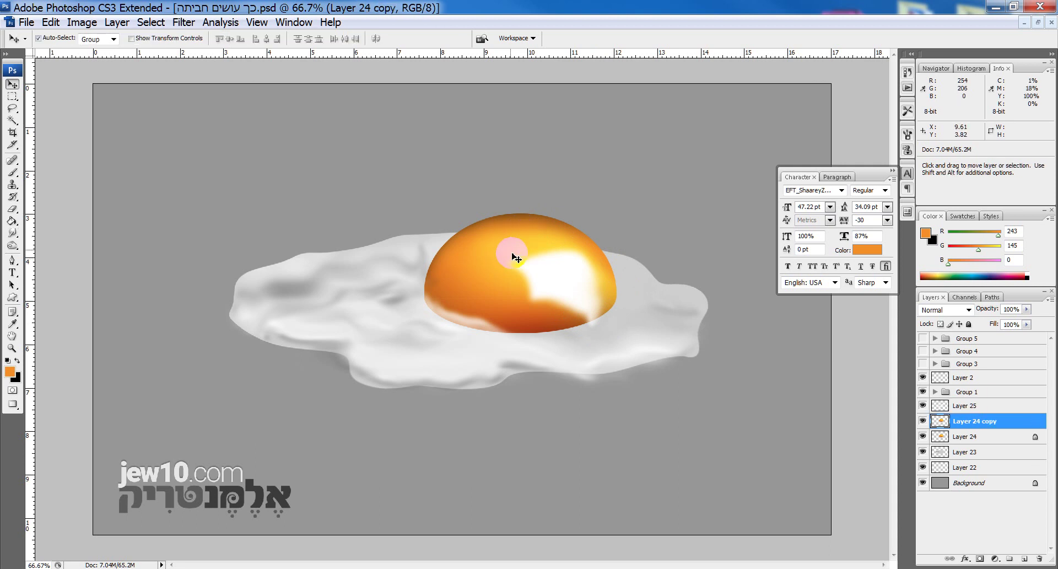
key(ctrl+t)
drag(610, 209, 609, 209)
key(Return)
- Lock the yolk copy's transparent pixels and paint sampled yellow over its upper part with a large soft brush
key(b)
alt+click(548, 236)
key(bracketright)
key(bracketright)
key(bracketright)
key(bracketright)
key(bracketright)
key(bracketright)
click(940, 324)
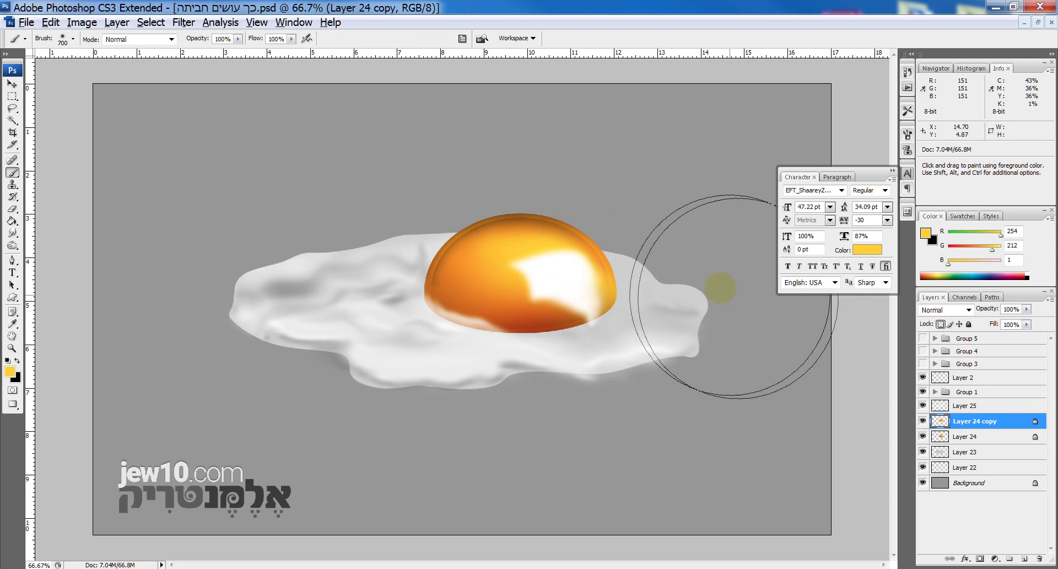
key(bracketleft)
key(bracketleft)
mouse_move(616, 197)
mouse_down()
mouse_move(583, 184)
mouse_move(407, 250)
mouse_move(496, 196)
mouse_up()
key(bracketleft)
- Unlock the yolk copy's transparent pixels and fade out its lower part and sides with a size 600 eraser
key(e)
click(941, 324)
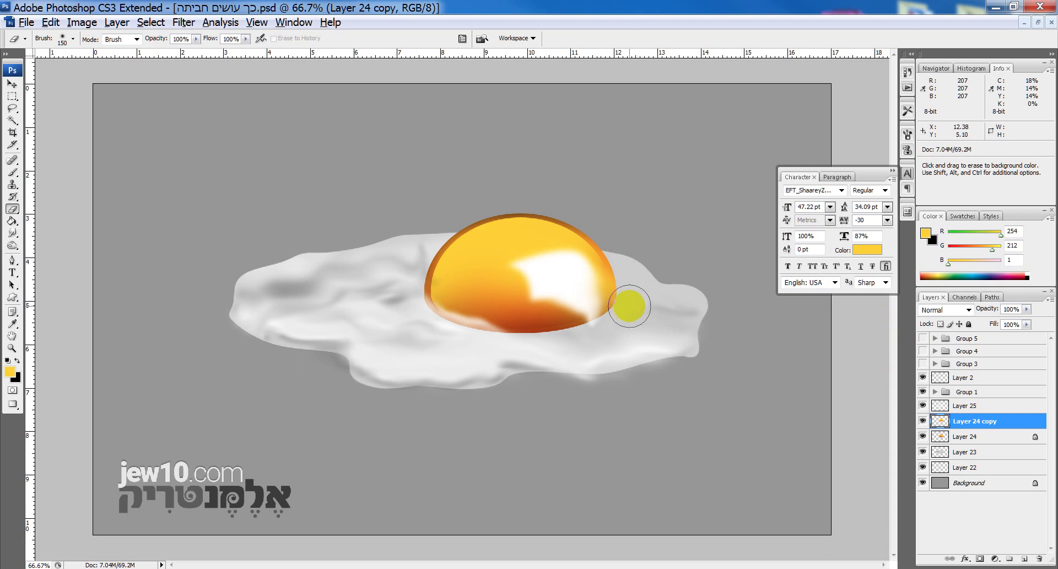
key(bracketright)
key(bracketright)
key(bracketright)
key(bracketright)
key(bracketright)
mouse_move(626, 322)
mouse_down()
mouse_move(479, 357)
mouse_move(572, 370)
mouse_move(638, 319)
mouse_move(628, 289)
mouse_move(601, 297)
mouse_move(557, 254)
mouse_move(559, 226)
mouse_move(619, 254)
mouse_up()
- Scale the yellow yolk copy to 95.4% in width and height
key(ctrl+t)
drag(617, 207, 610, 211)
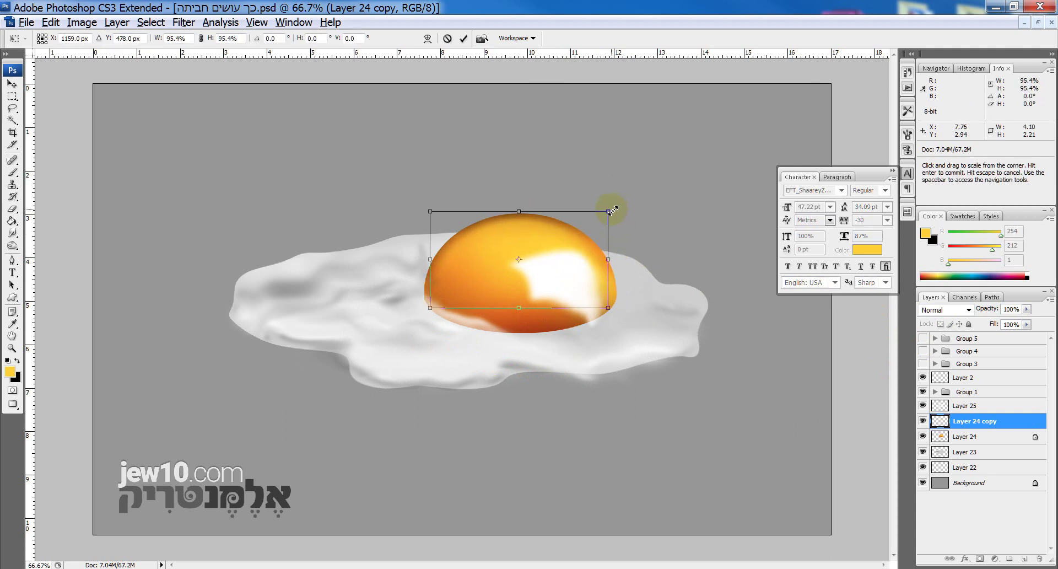
key(Return)
key(Return)
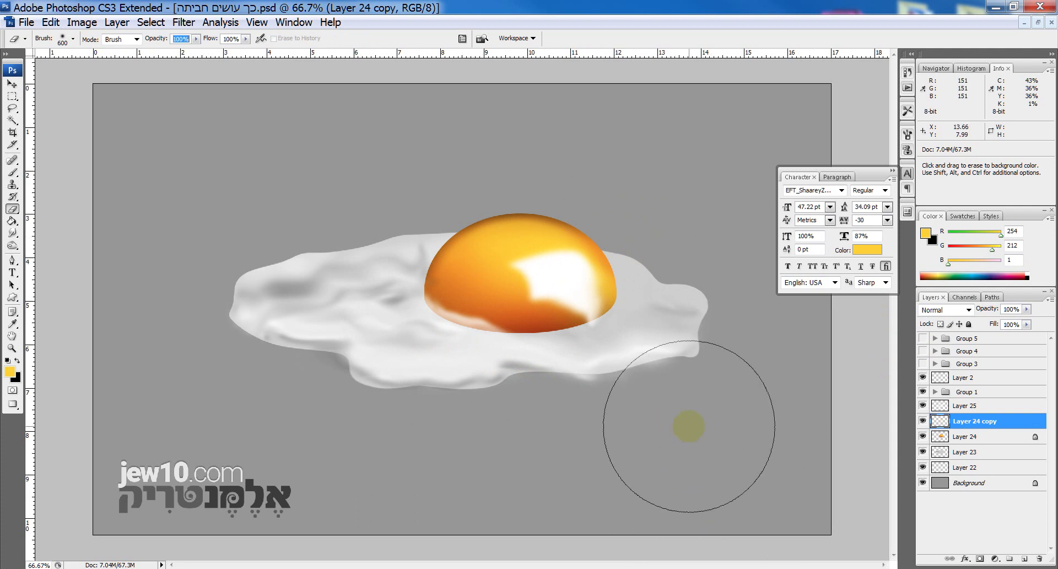
- Paint a short white stroke on the egg white right of the yolk on the highlight layer, using a size 70 brush
key(alt+bracketright)
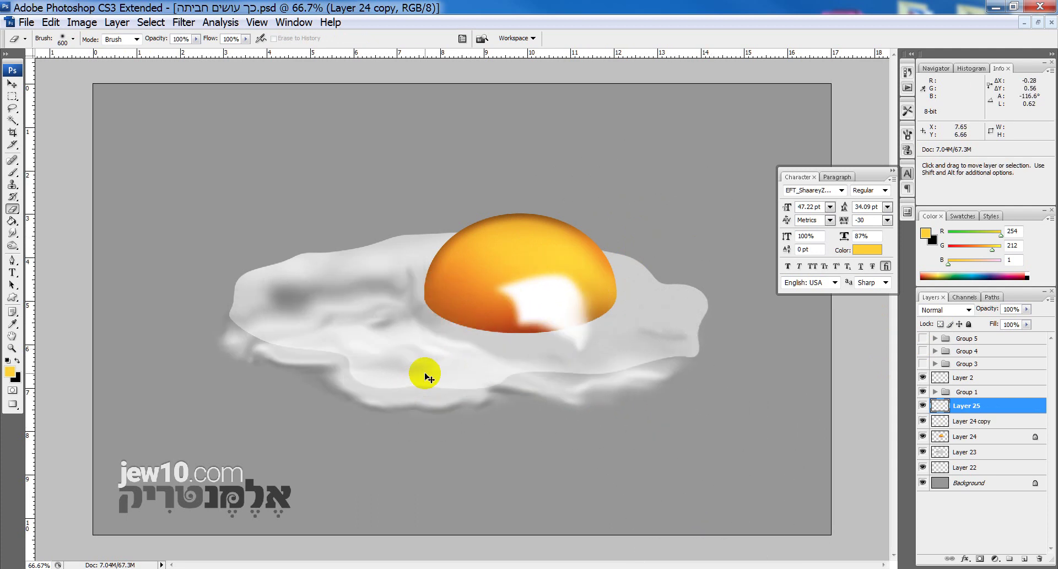
key(b)
alt+click(567, 279)
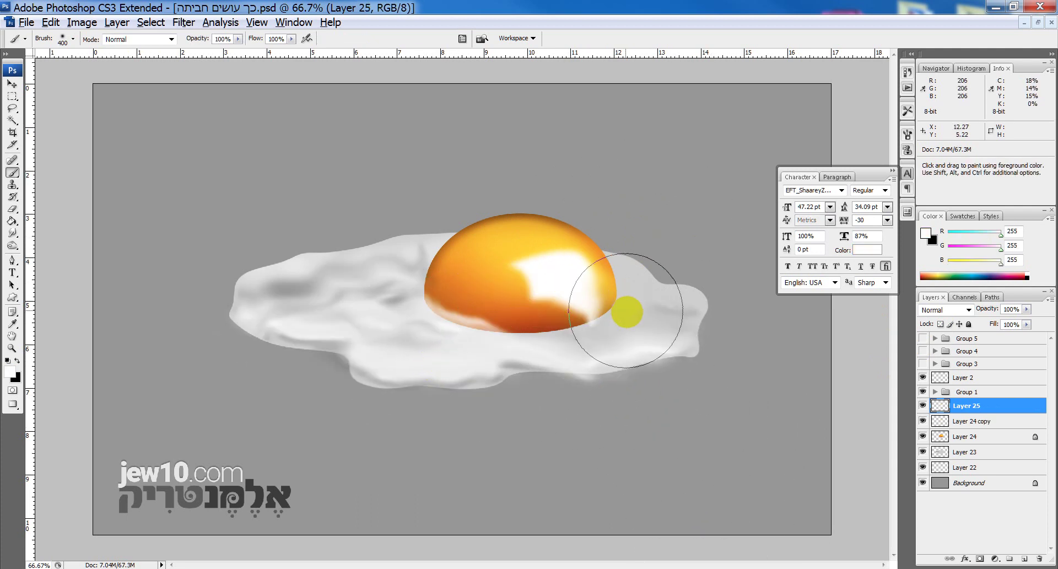
key(bracketleft)
key(bracketleft)
key(bracketleft)
key(bracketleft)
key(bracketleft)
key(bracketleft)
key(bracketleft)
key(bracketleft)
key(bracketleft)
mouse_move(637, 292)
mouse_down()
mouse_move(619, 322)
mouse_move(590, 317)
mouse_move(564, 334)
mouse_up()
key(ctrl+z)
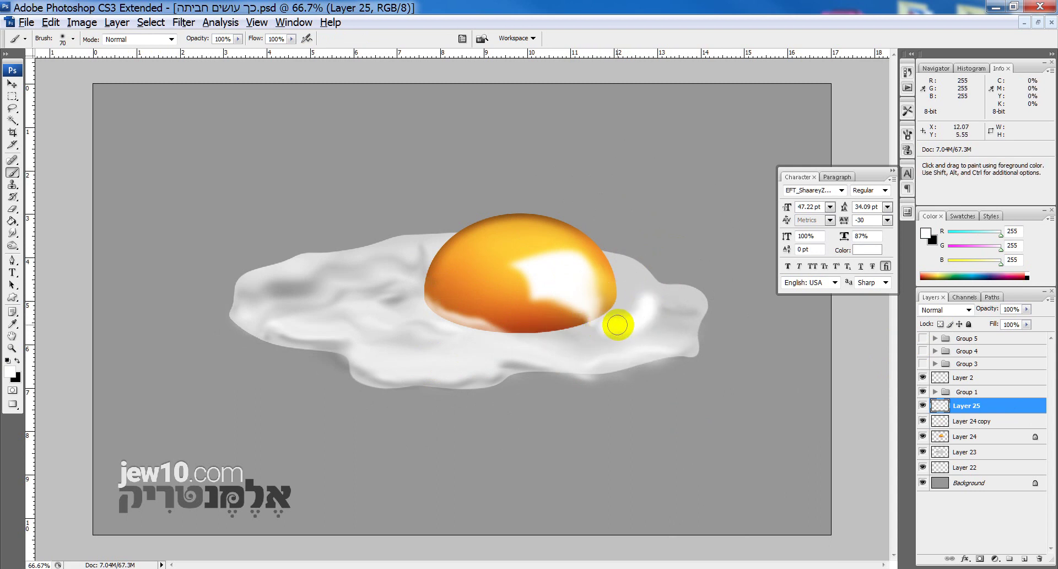
- Smudge the white stroke into folds across the right part of the egg white and its edge, enlarging the brush to 175
key(r)
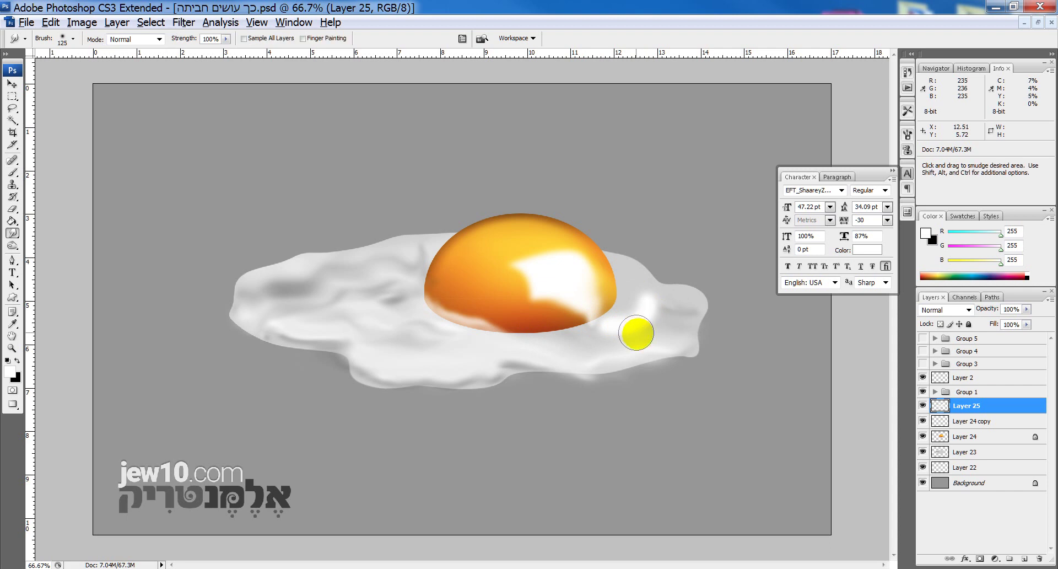
mouse_move(644, 332)
mouse_down()
mouse_move(620, 327)
mouse_move(552, 346)
mouse_move(535, 342)
mouse_move(592, 333)
mouse_move(561, 345)
mouse_move(531, 330)
mouse_move(560, 327)
mouse_move(543, 346)
mouse_move(564, 347)
mouse_move(536, 336)
mouse_move(558, 344)
mouse_move(592, 323)
mouse_move(660, 318)
mouse_move(642, 319)
mouse_move(659, 327)
mouse_move(539, 357)
mouse_move(632, 391)
mouse_move(610, 386)
mouse_up()
key(bracketright)
key(bracketright)
key(bracketright)
key(bracketright)
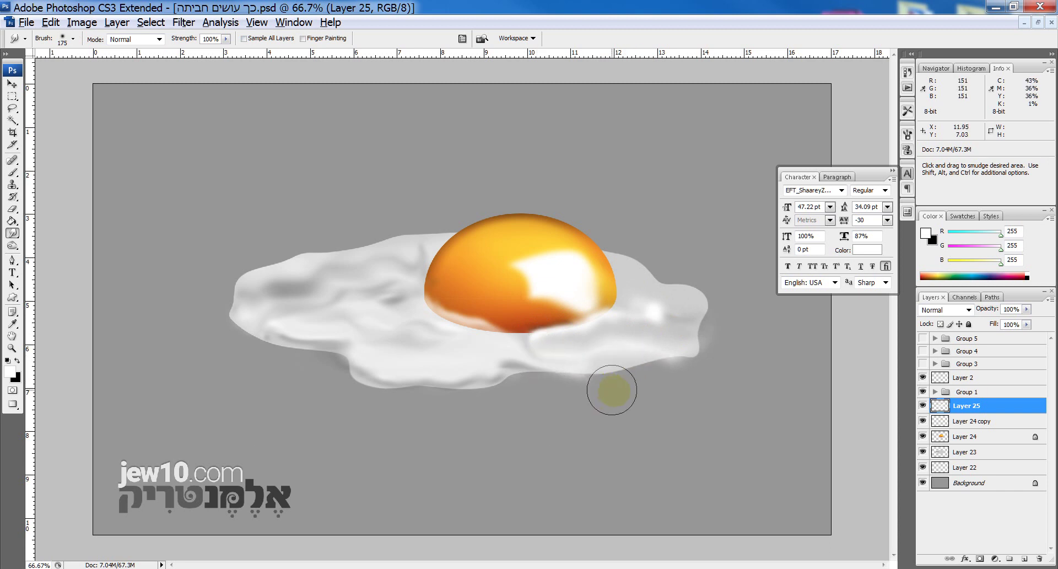
drag(681, 368, 666, 356)
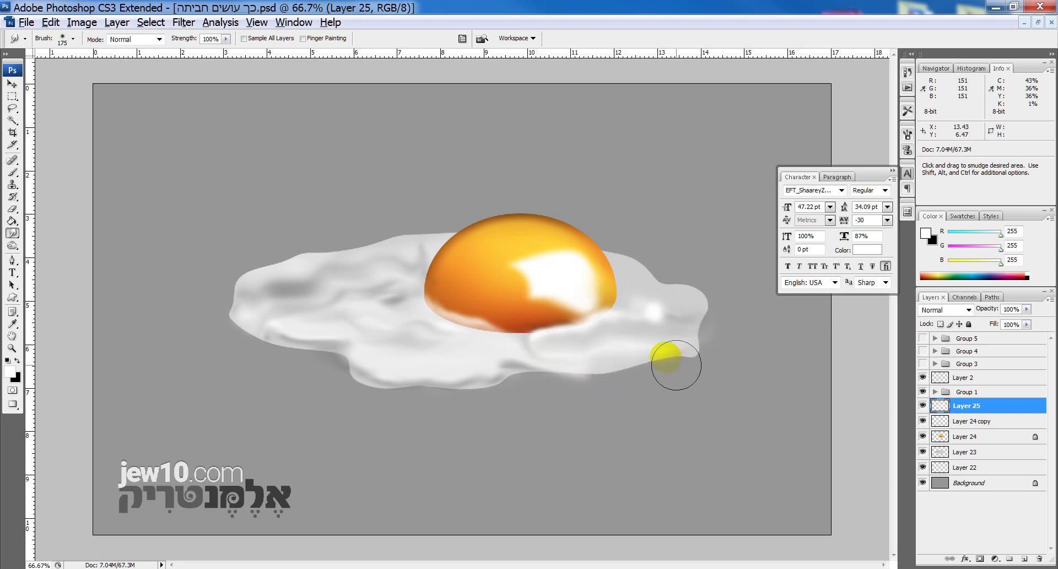
ctrl+click(493, 307)
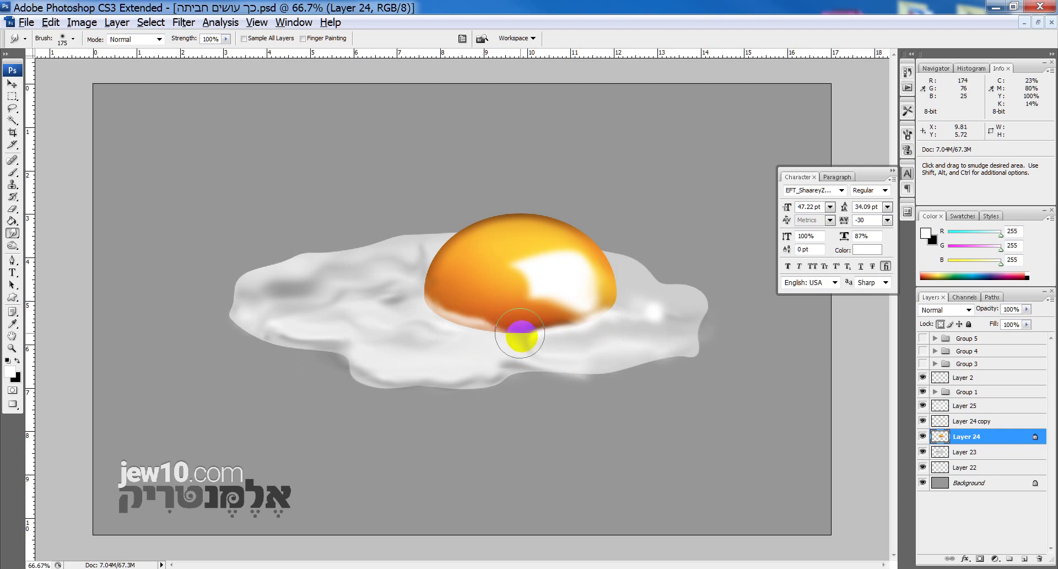
key(v)
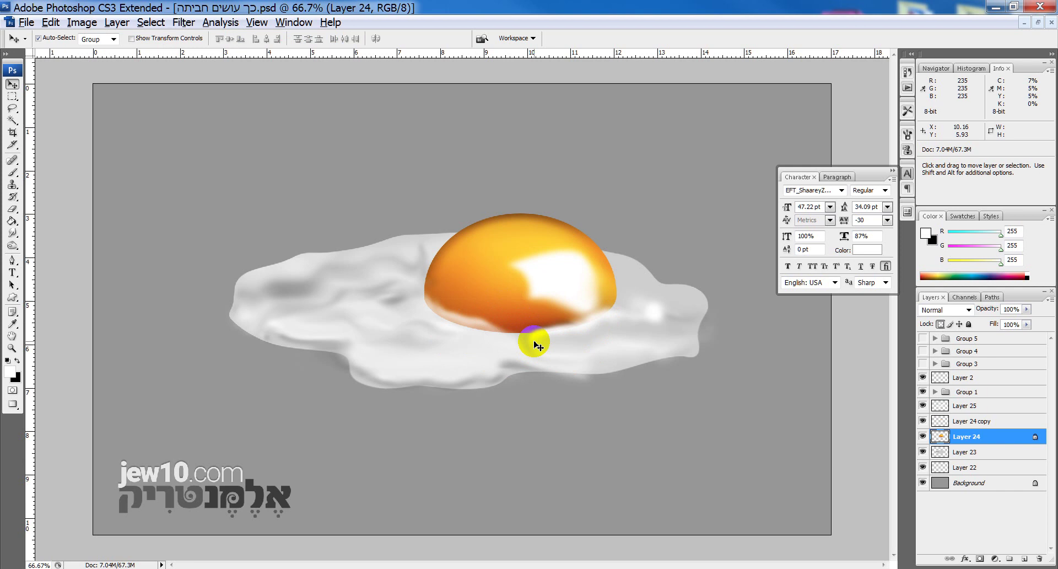
key(t)
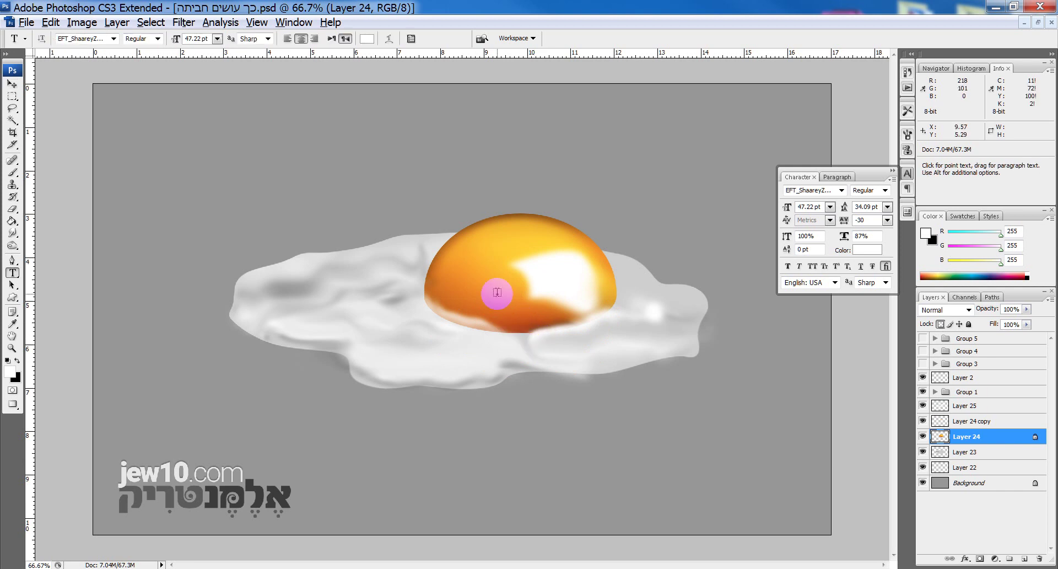
click(505, 322)
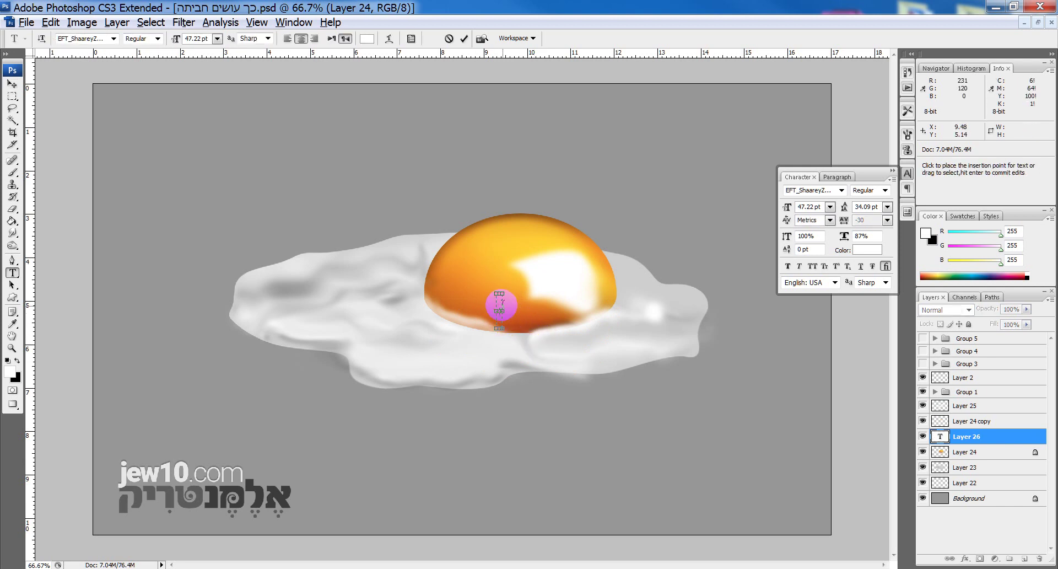
key(Escape)
- Select the yellow yolk copy together with the original yolk layer and merge them into one layer
key(v)
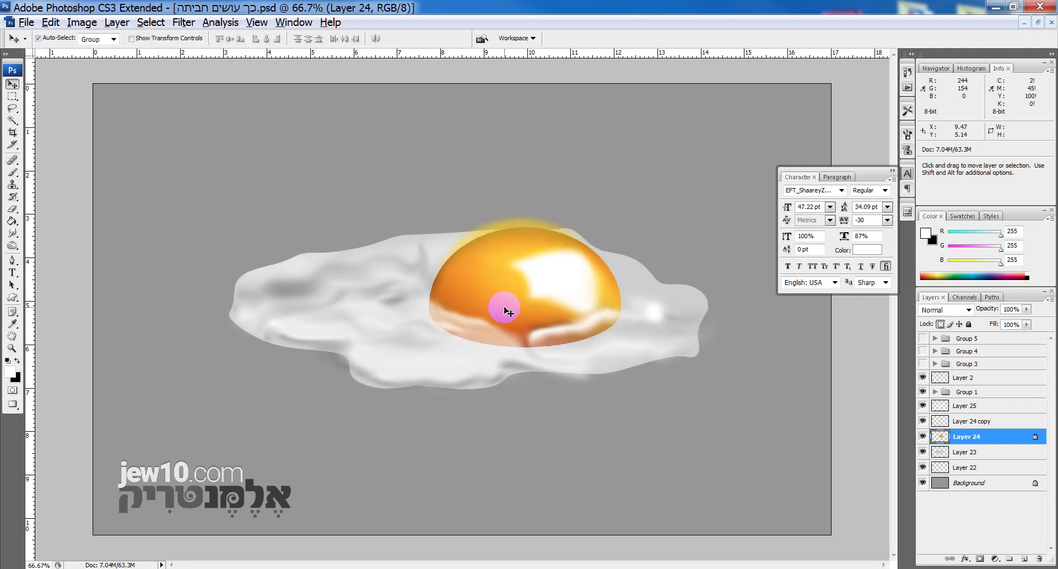
shift+click(518, 238)
drag(518, 238, 530, 338)
key(ctrl+e)
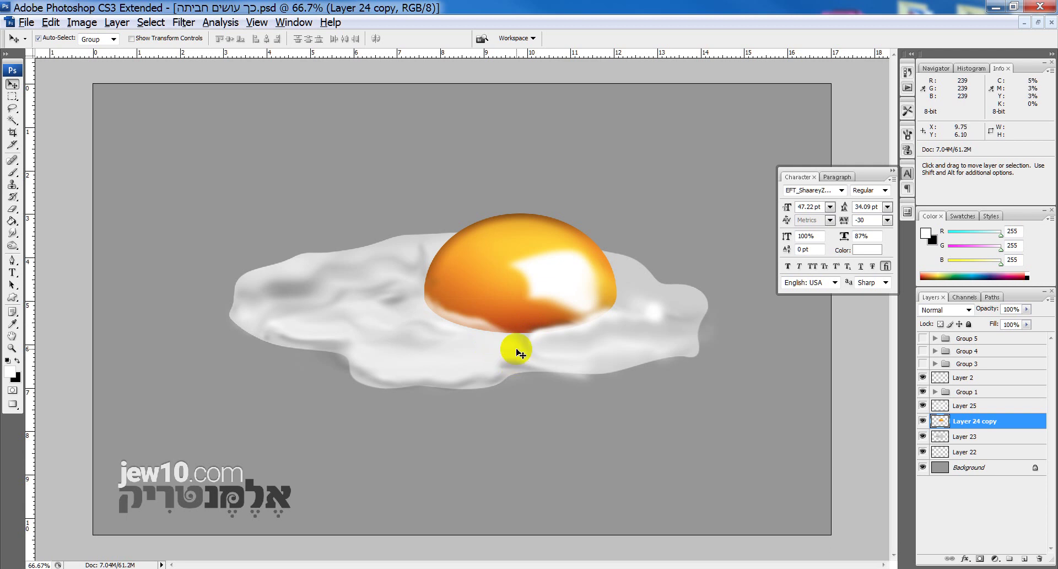
- Smudge the merged yolk's lower right side into a runny orange trail past the egg white's edge, using a size 90 brush
key(r)
mouse_move(513, 339)
mouse_down()
mouse_move(524, 327)
mouse_move(522, 341)
mouse_move(562, 370)
mouse_move(591, 374)
mouse_up()
key(bracketleft)
key(bracketleft)
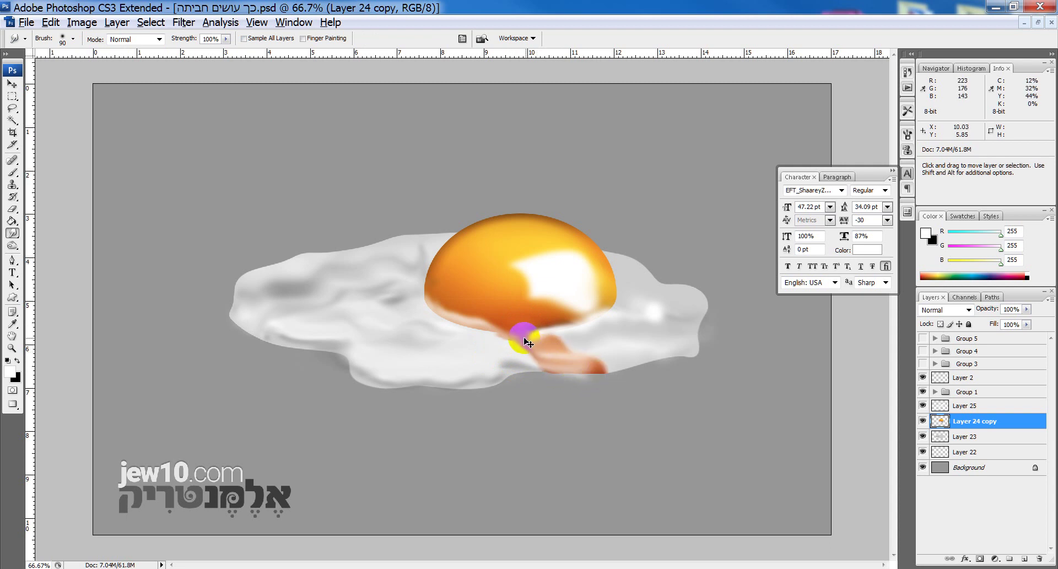
key(ctrl+z)
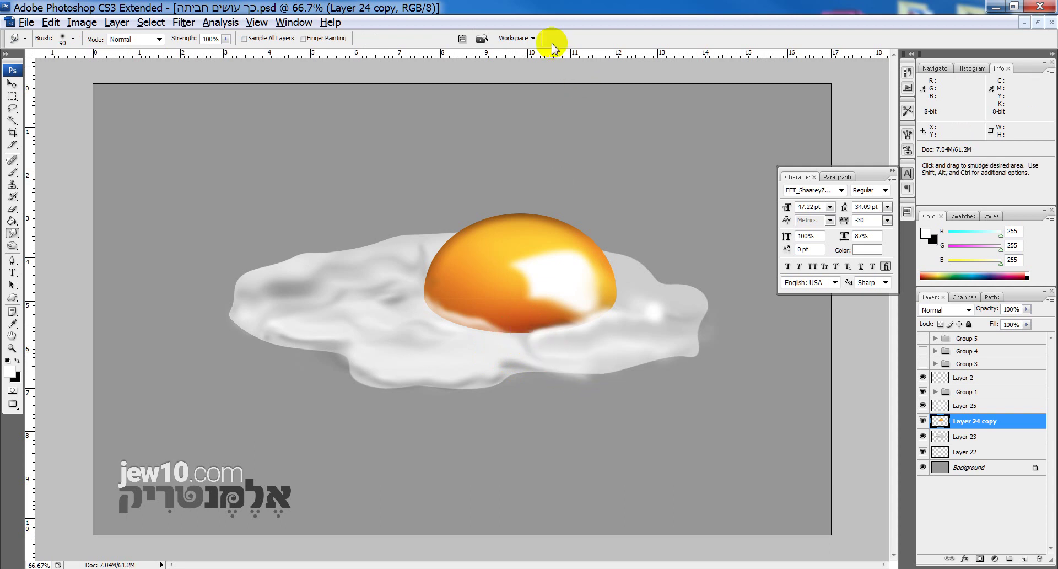
ctrl+click(515, 299)
mouse_move(514, 317)
mouse_down()
mouse_move(511, 342)
mouse_move(547, 359)
mouse_move(605, 346)
mouse_move(597, 311)
mouse_move(713, 345)
mouse_move(683, 349)
mouse_move(714, 361)
mouse_move(695, 325)
mouse_move(752, 370)
mouse_move(667, 359)
mouse_up()
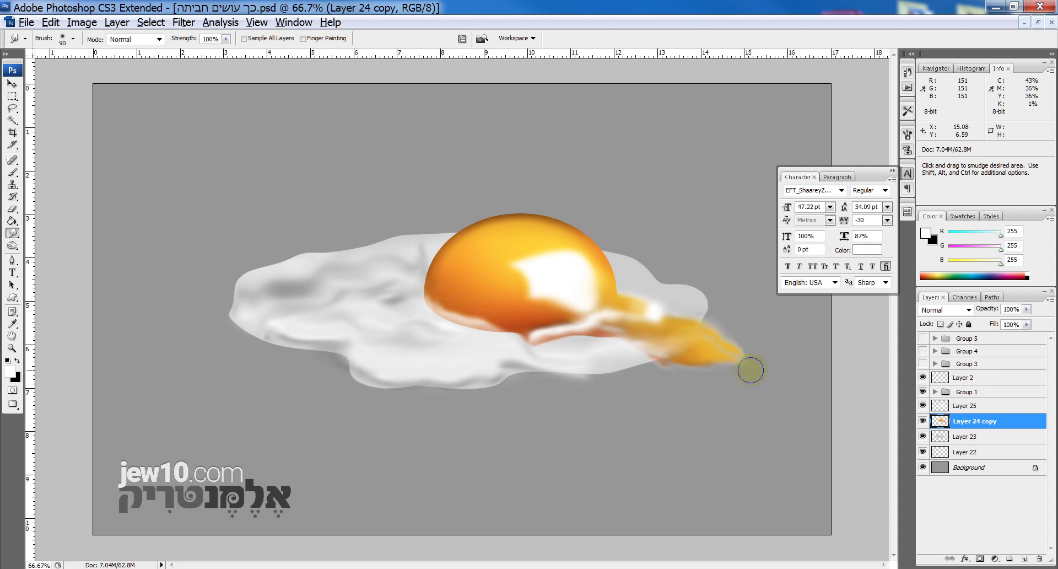
drag(693, 318, 724, 356)
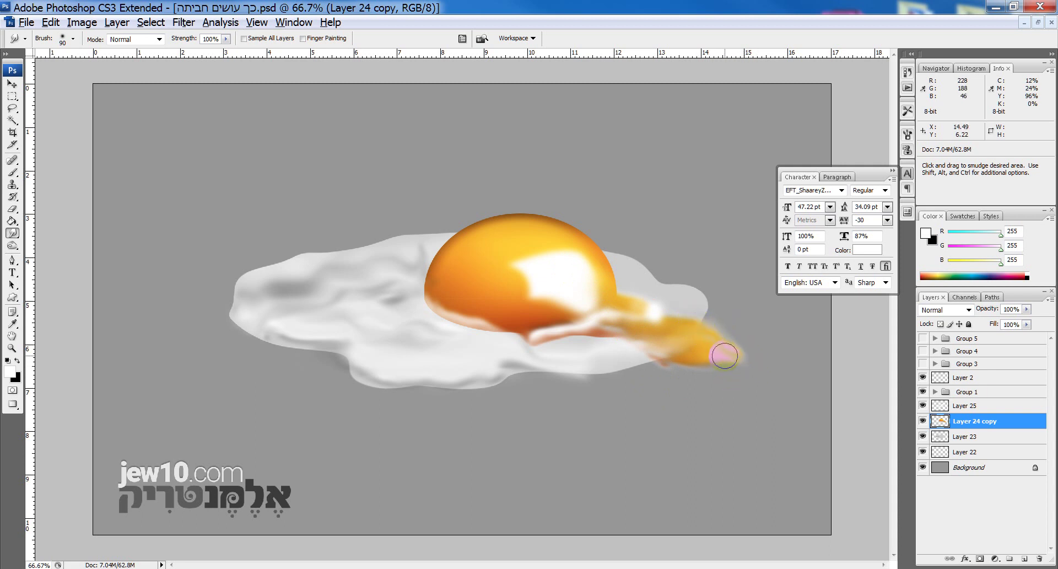